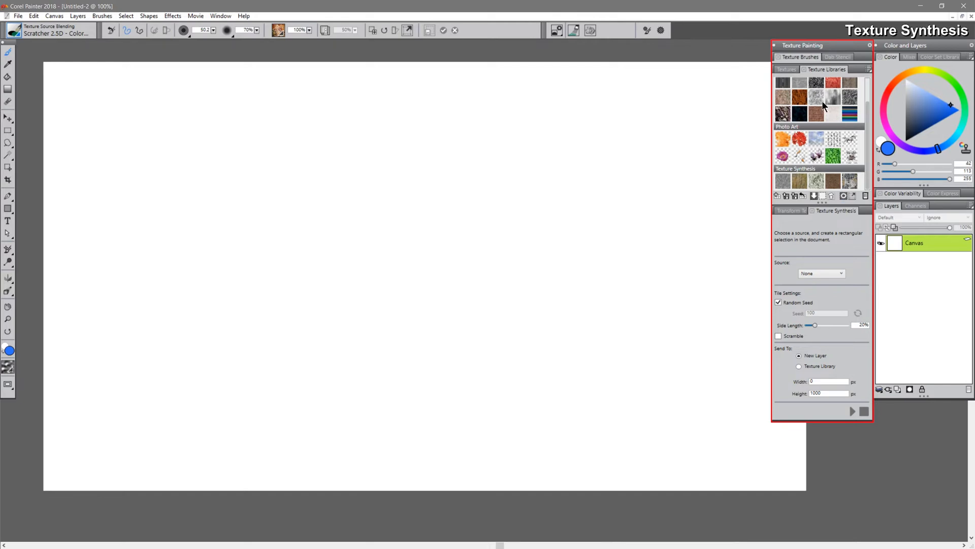
Pick a texture from the Texture Synthesis library and show its preview on the canvas, adjusting the preview settings
left_click(784, 184)
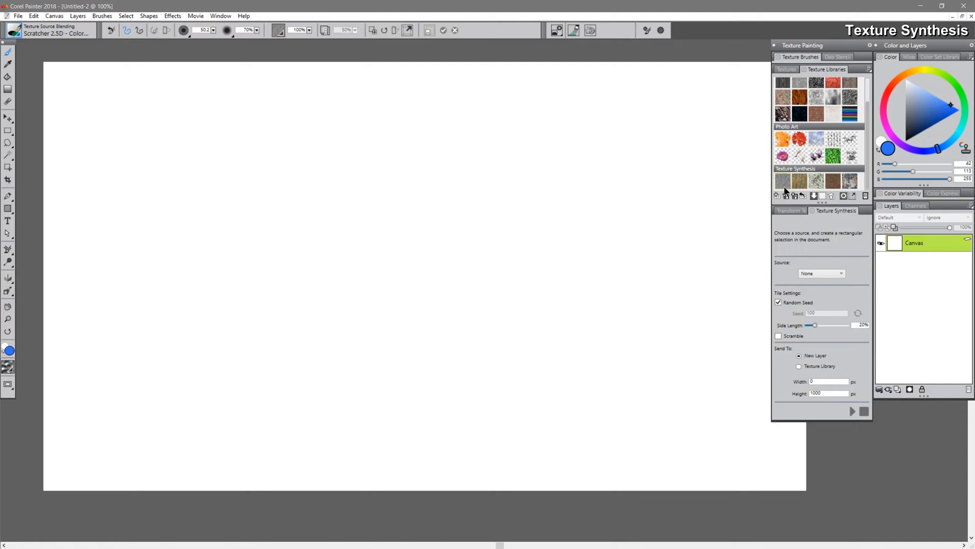
left_click(324, 29)
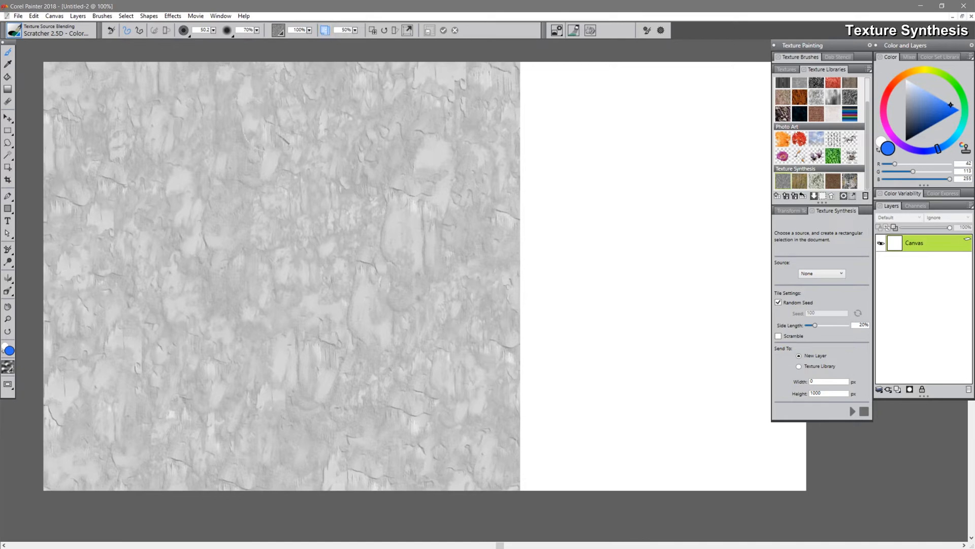
left_click(355, 30)
left_click_drag(282, 38, 319, 37)
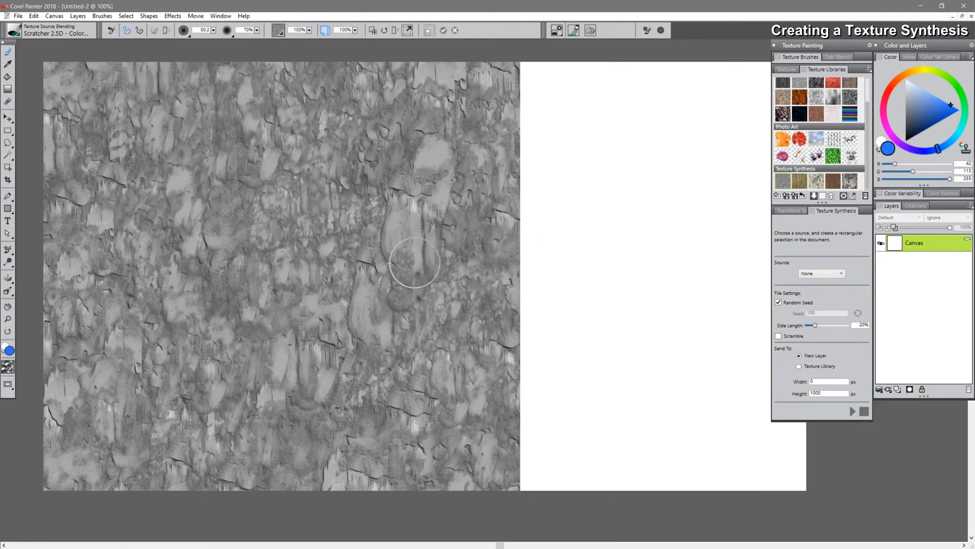
Fill the canvas with the current texture using the Fill command
left_click(33, 16)
left_click(47, 142)
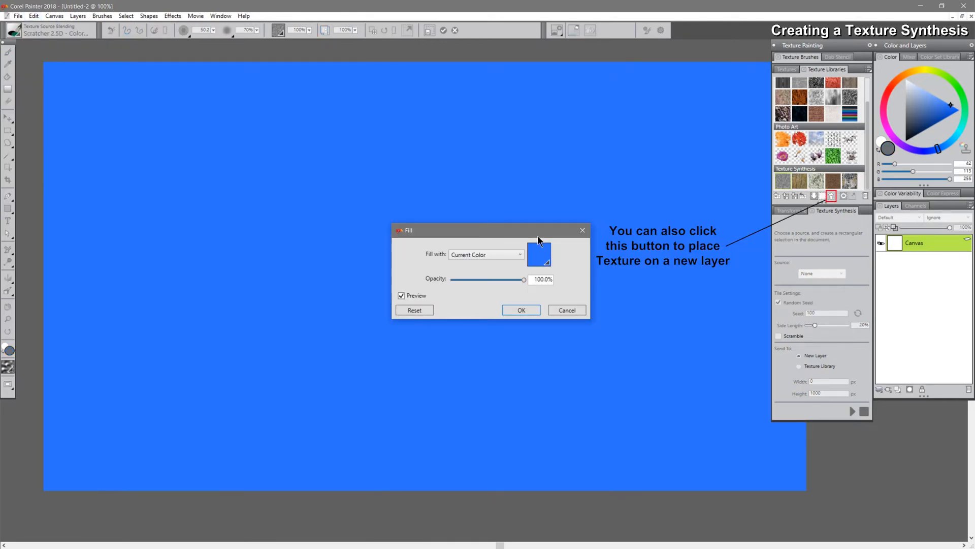
left_click(487, 256)
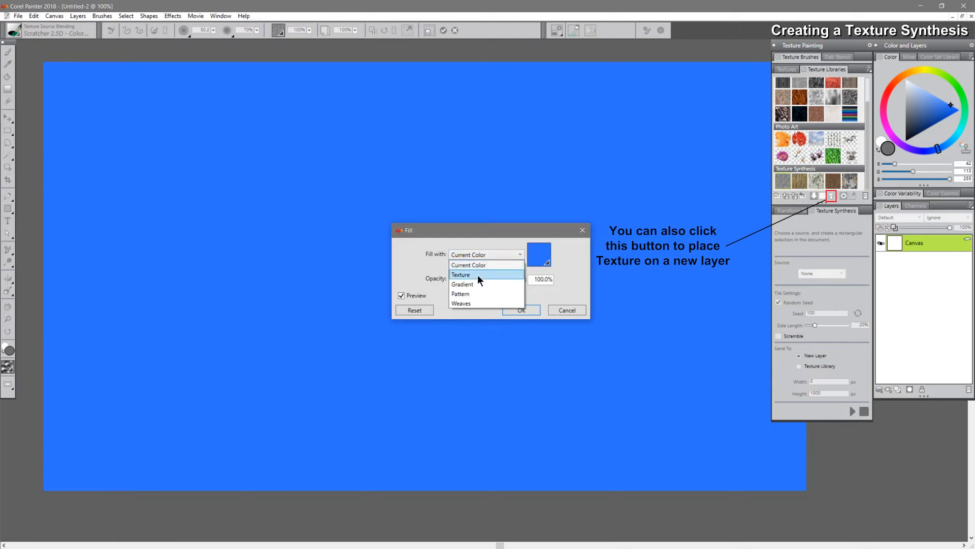
left_click(479, 276)
key("Return")
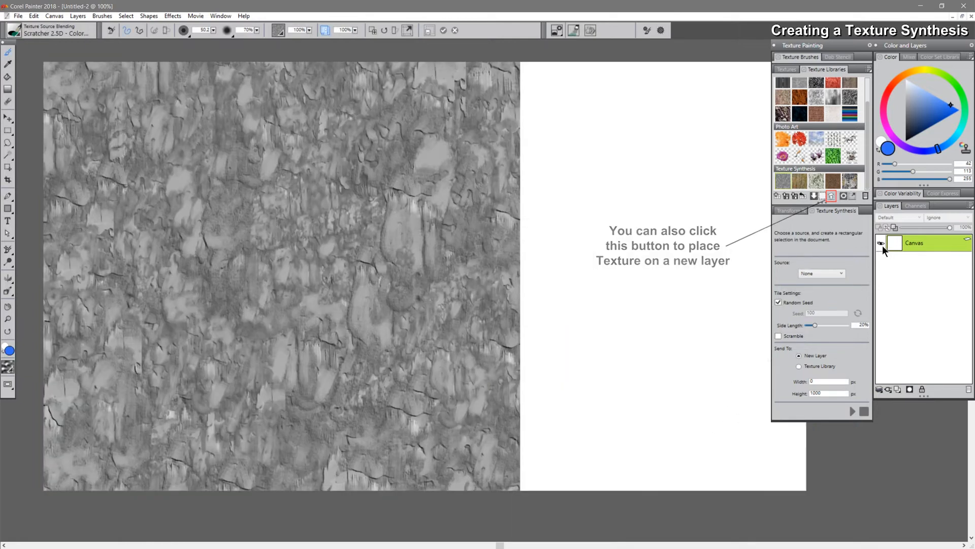
Turn off the texture preview and toggle the Canvas layer's visibility to inspect the fill
left_click(325, 29)
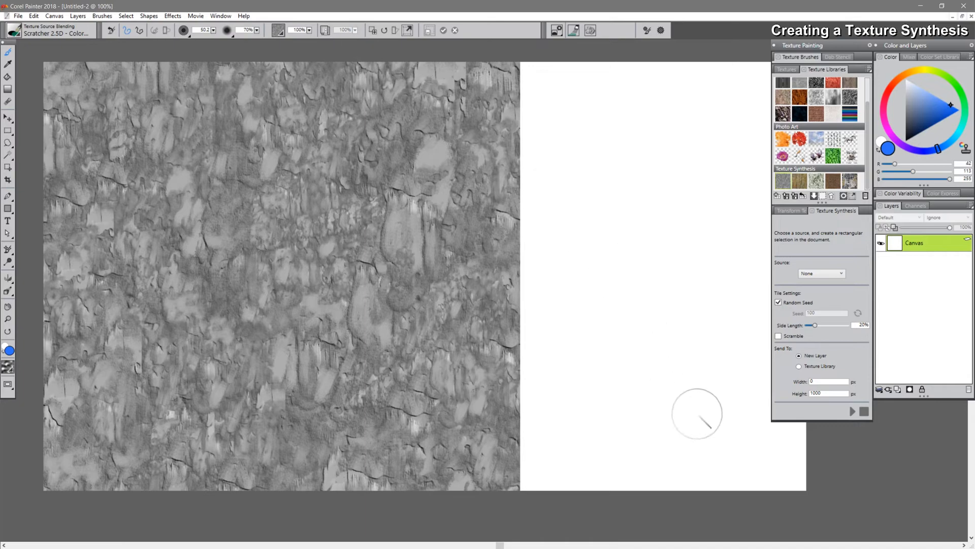
left_click(882, 241)
left_click(883, 241)
left_click(883, 240)
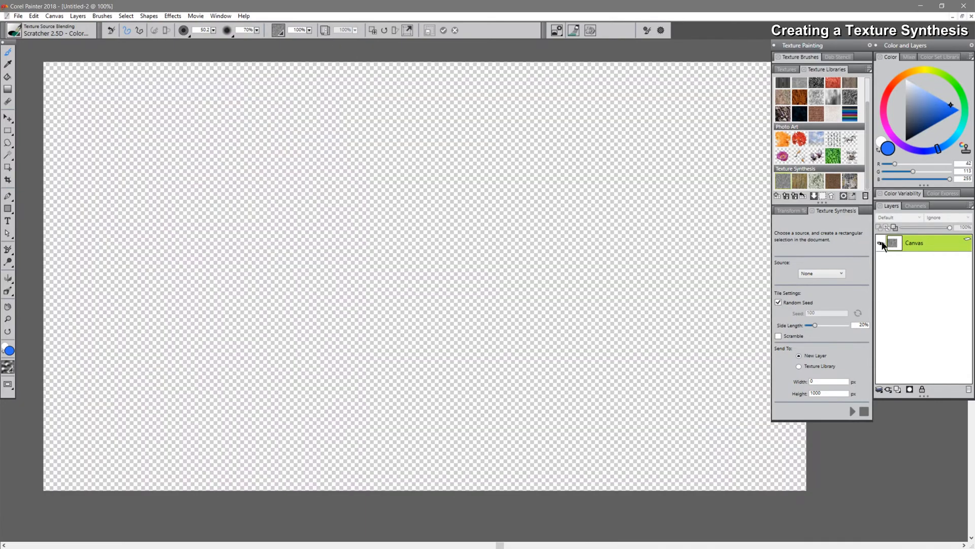
left_click(882, 241)
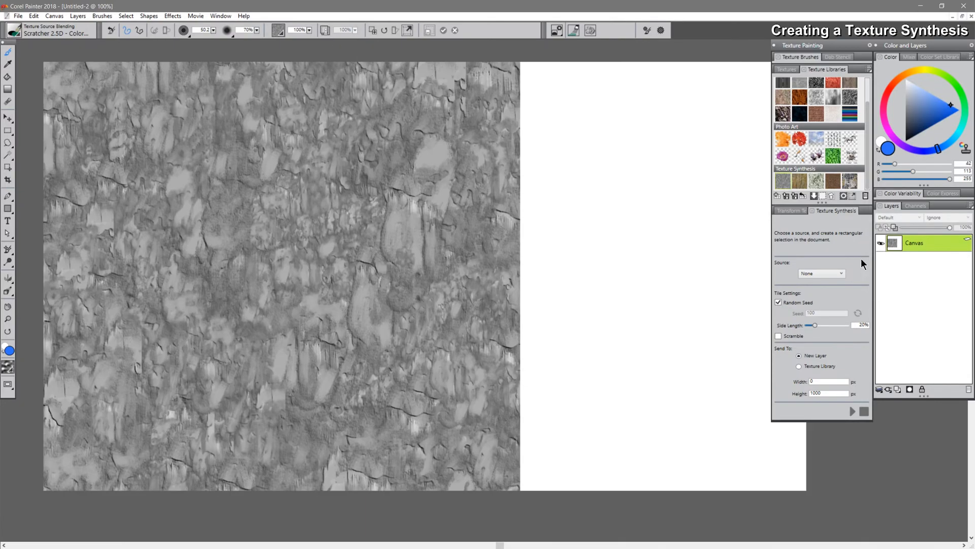
Draw a rectangular selection about 230 × 175 px in the upper middle of the texture with the Rectangular Marquee tool
left_click(10, 132)
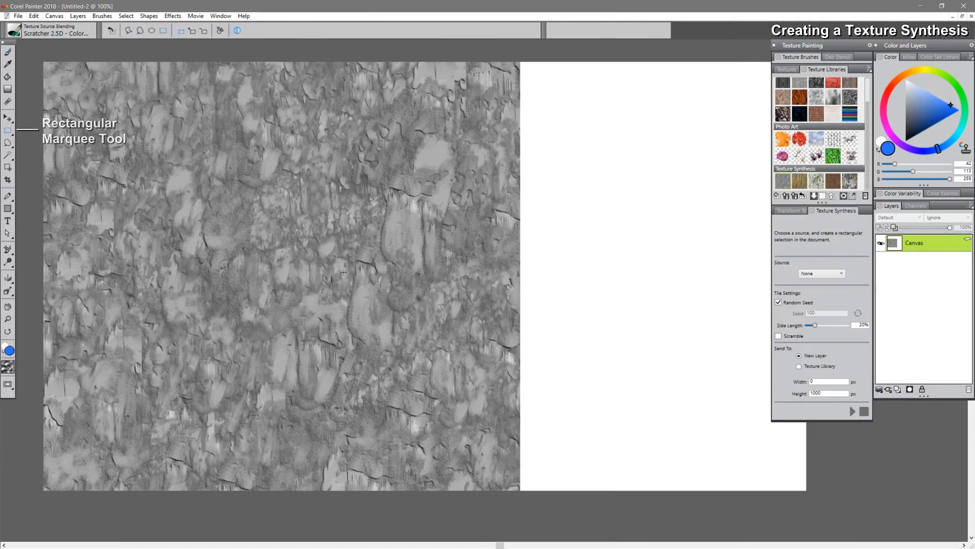
left_click_drag(263, 130, 484, 295)
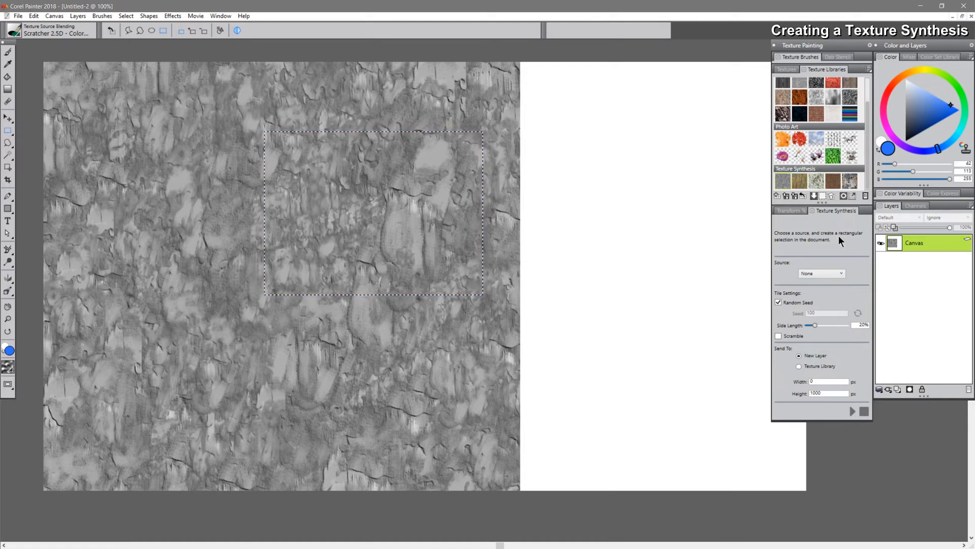
Synthesize a texture from the selection with source Document and width 1000 px onto a new layer
left_click(824, 273)
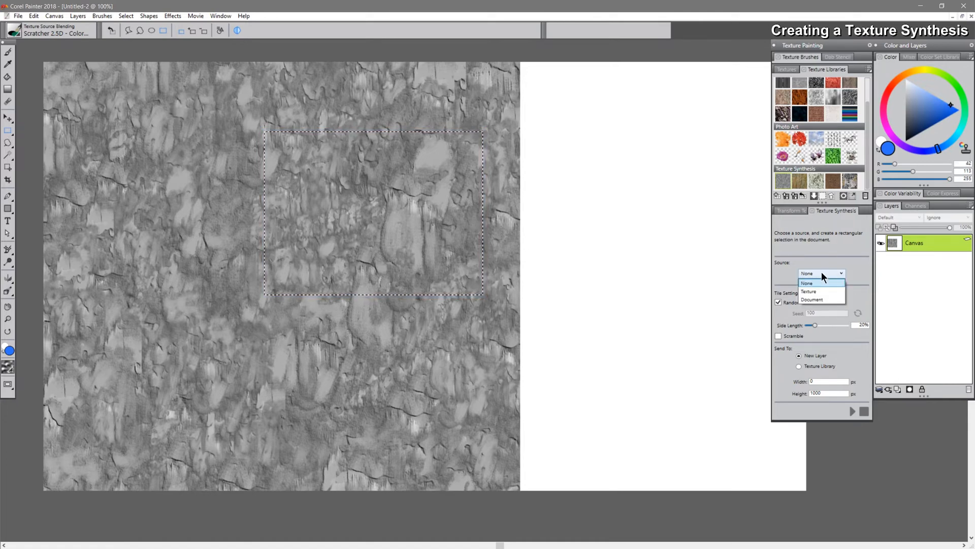
left_click(814, 298)
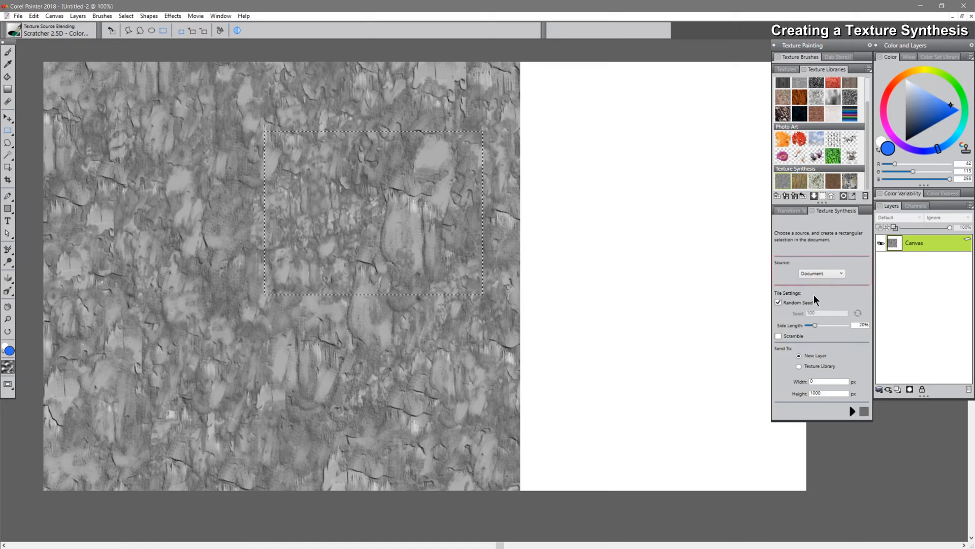
double_click(826, 381)
type("1000")
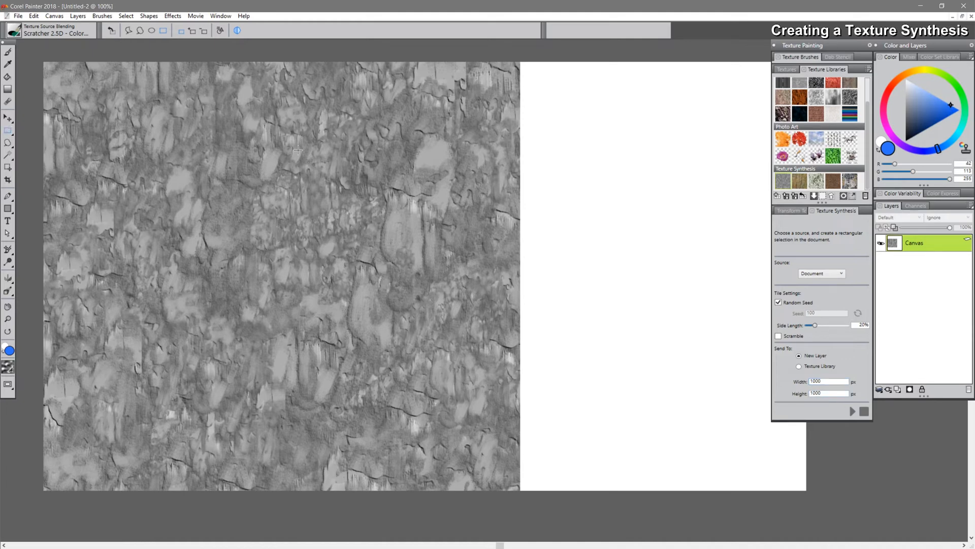
left_click_drag(458, 261, 454, 258)
left_click(852, 411)
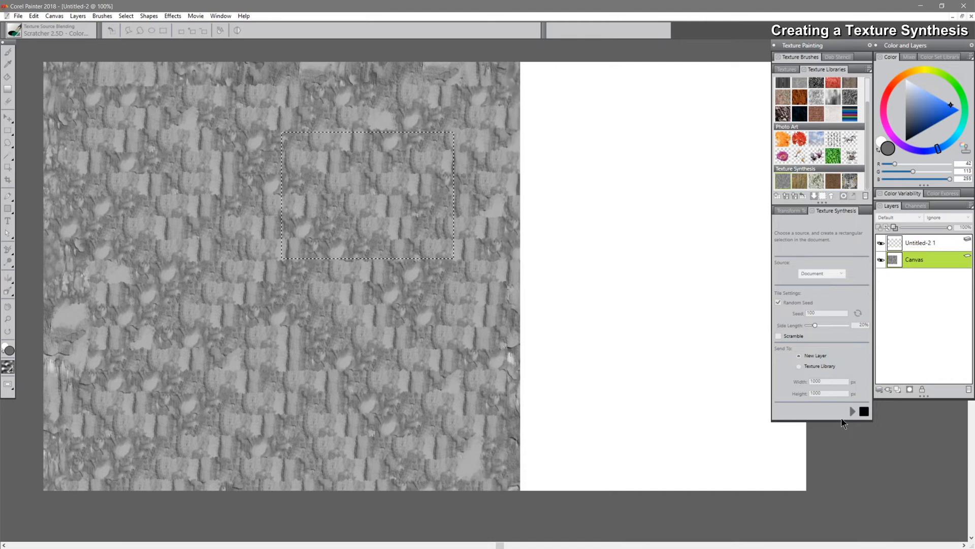
Toggle the synthesized layer's visibility to compare it with the canvas, then delete that layer
left_click(881, 244)
left_click(882, 243)
left_click(882, 243)
left_click(881, 243)
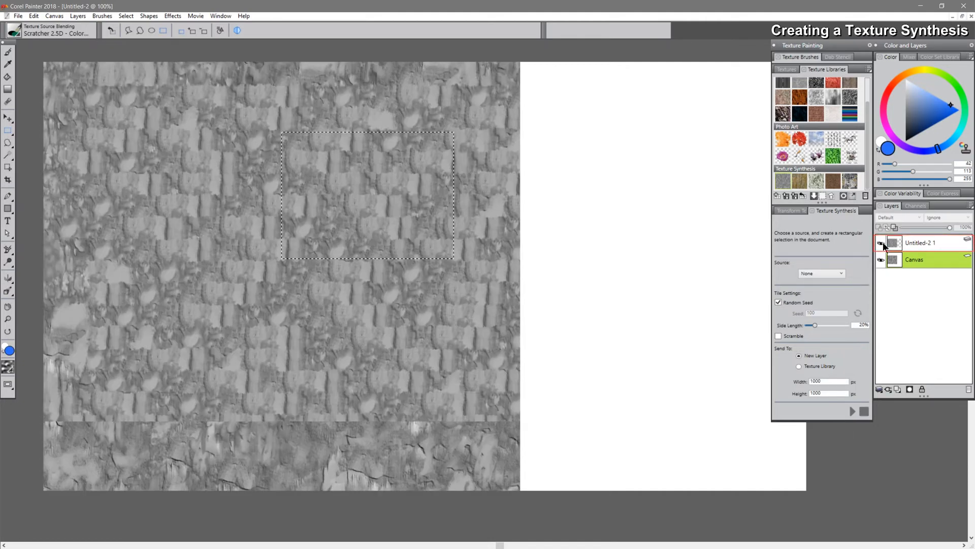
left_click(929, 243)
left_click(969, 390)
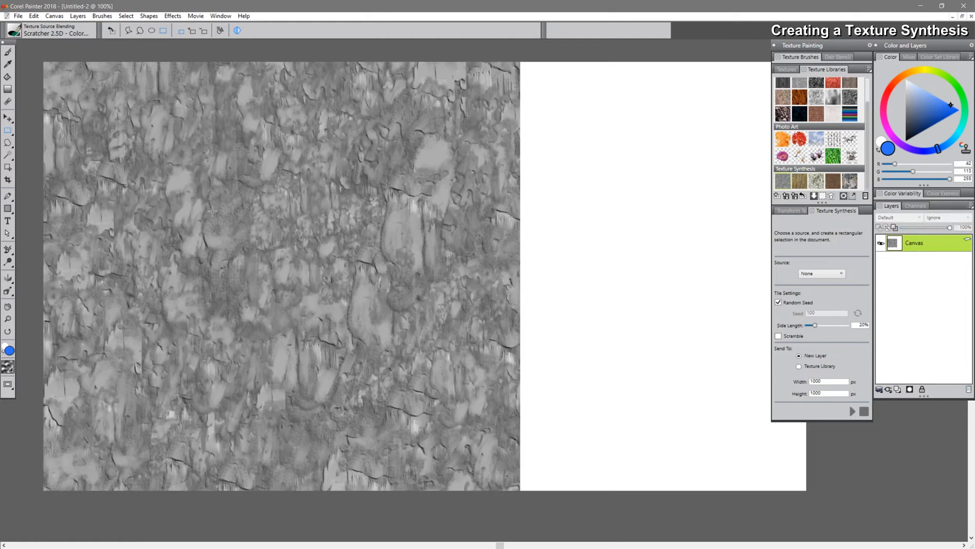
Select a smaller region about 160 × 120 px at the left, synthesize from Document, and stop the synthesis partway
left_click_drag(87, 222, 239, 335)
left_click(827, 274)
left_click(819, 299)
left_click(852, 410)
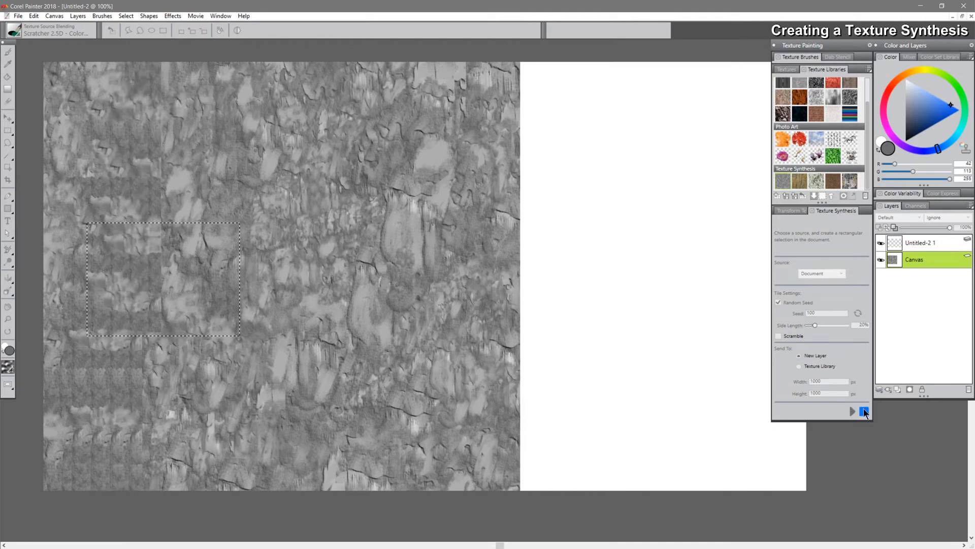
left_click(863, 412)
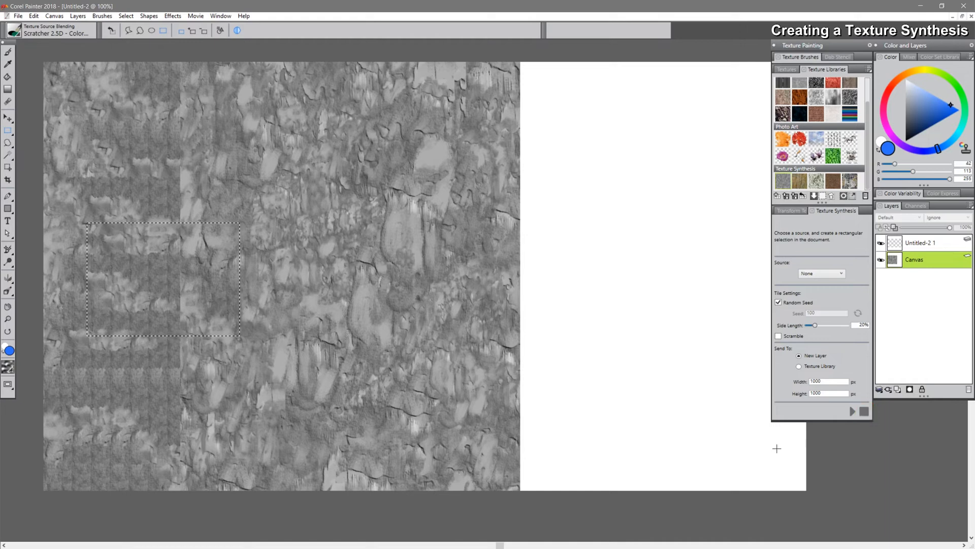
Set the synthesis source to Document and turn off Random Seed
left_click(822, 273)
left_click(812, 298)
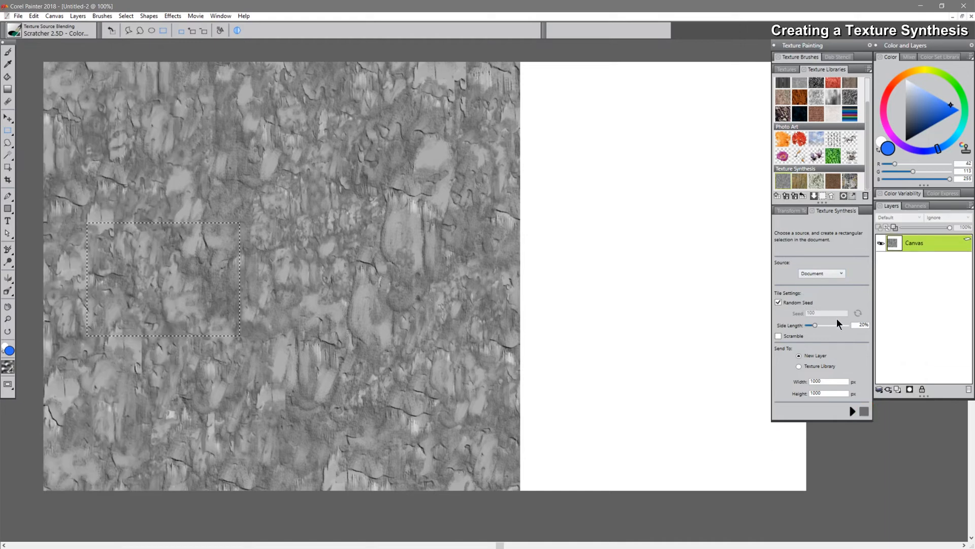
left_click(791, 301)
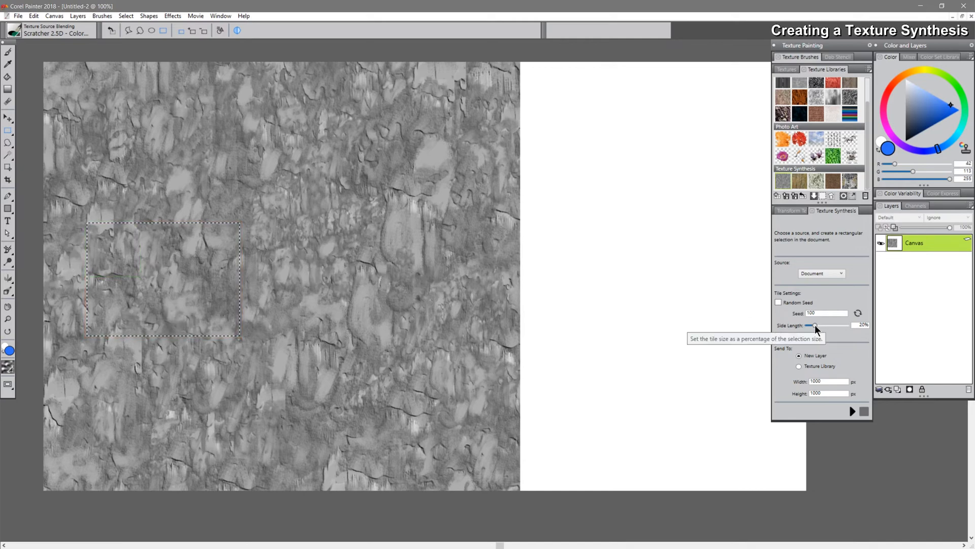
Set Side Length to 2%, start the synthesis and stop it partway
left_click_drag(815, 325, 807, 331)
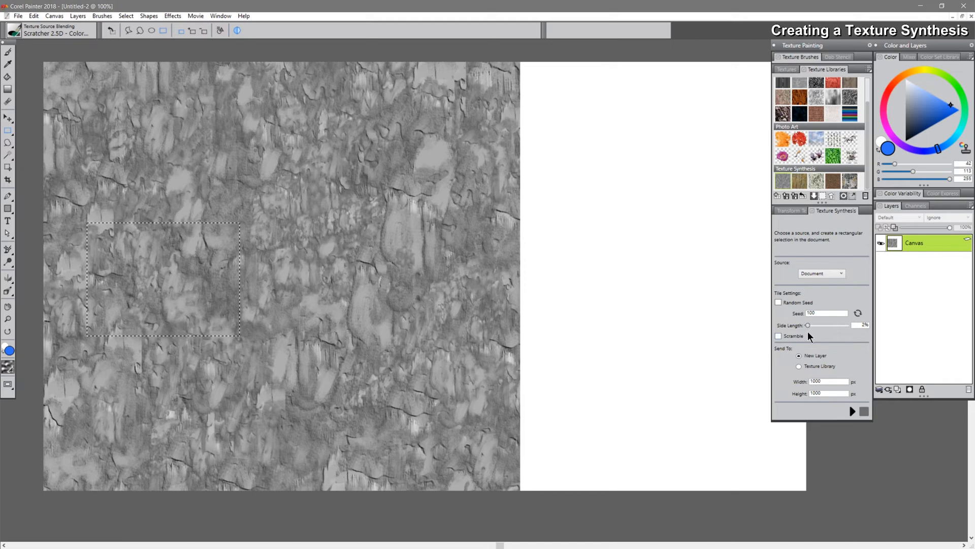
left_click(853, 409)
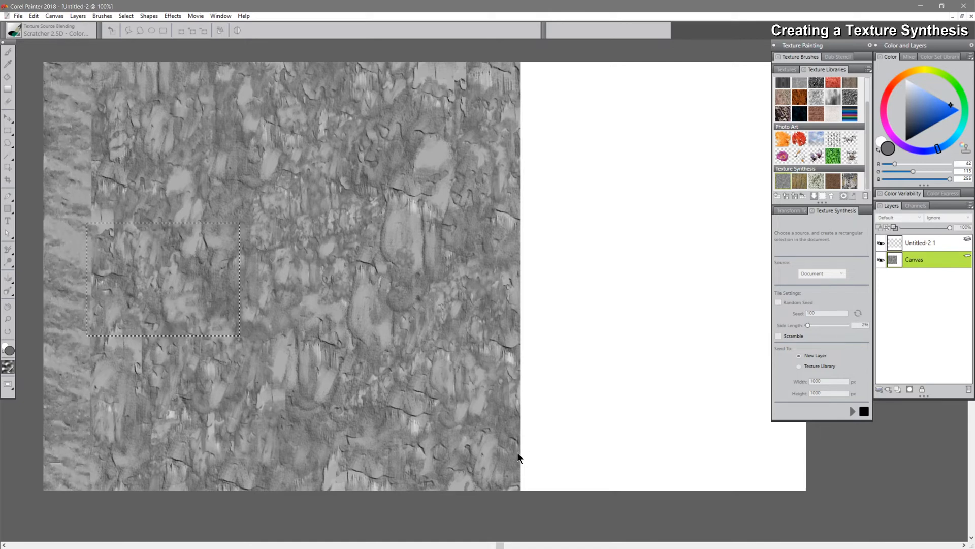
left_click(865, 411)
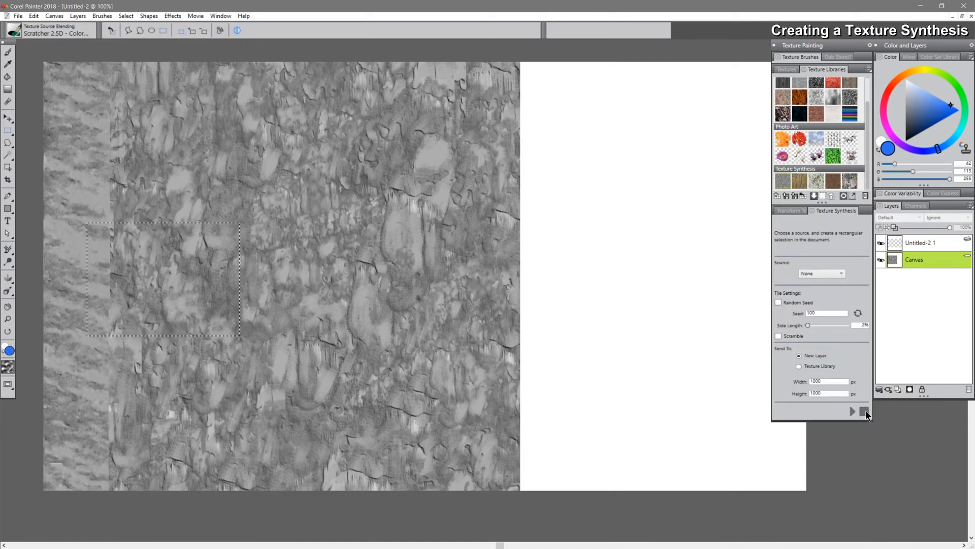
Hide the synthesized layer Untitled-2 1 and select the Canvas layer
left_click(882, 242)
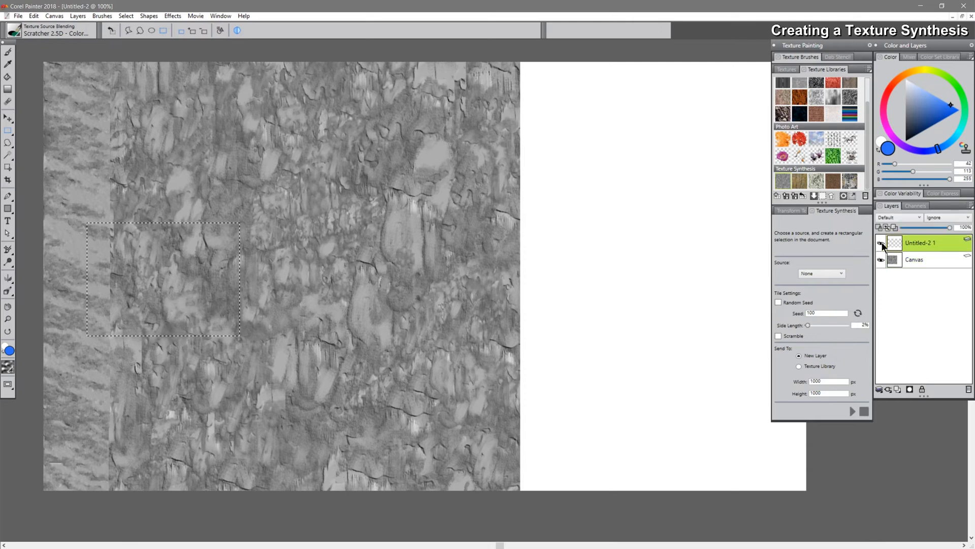
left_click(882, 244)
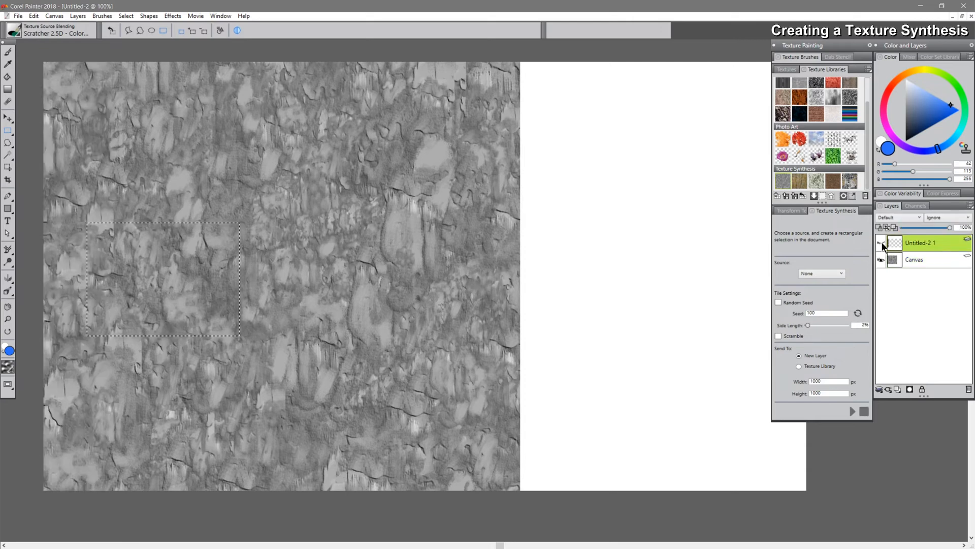
left_click(917, 261)
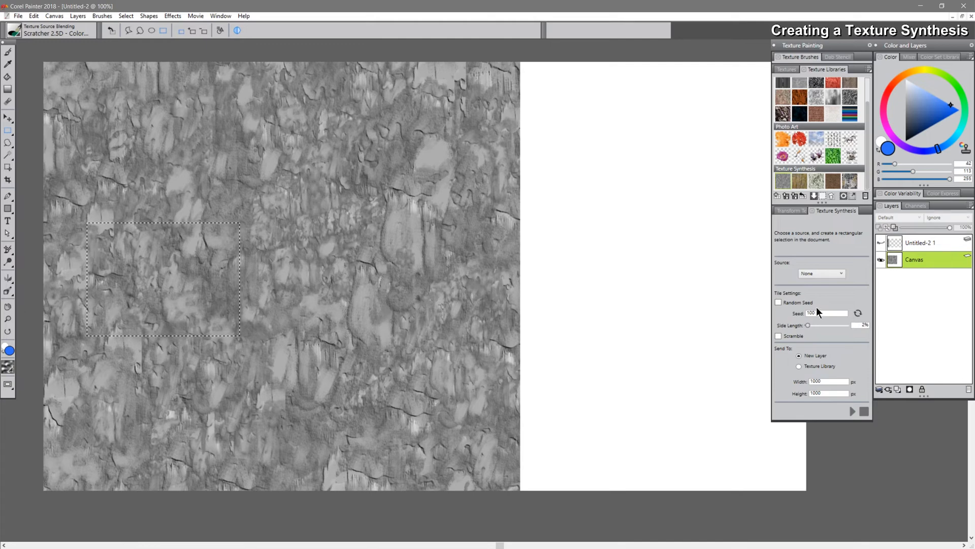
Set Side Length to 58%, choose Document as source, and synthesize onto a new layer
left_click_drag(809, 325, 831, 326)
left_click(821, 273)
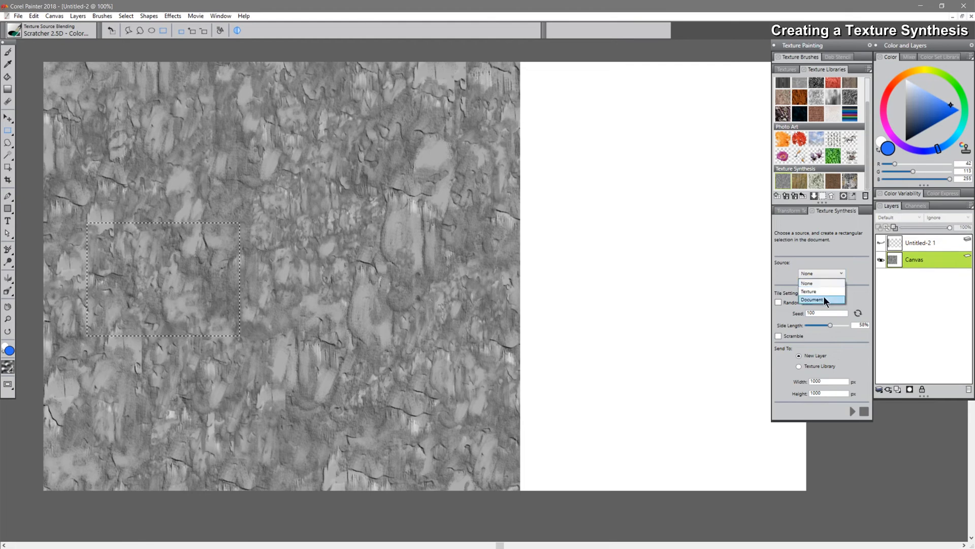
left_click(853, 411)
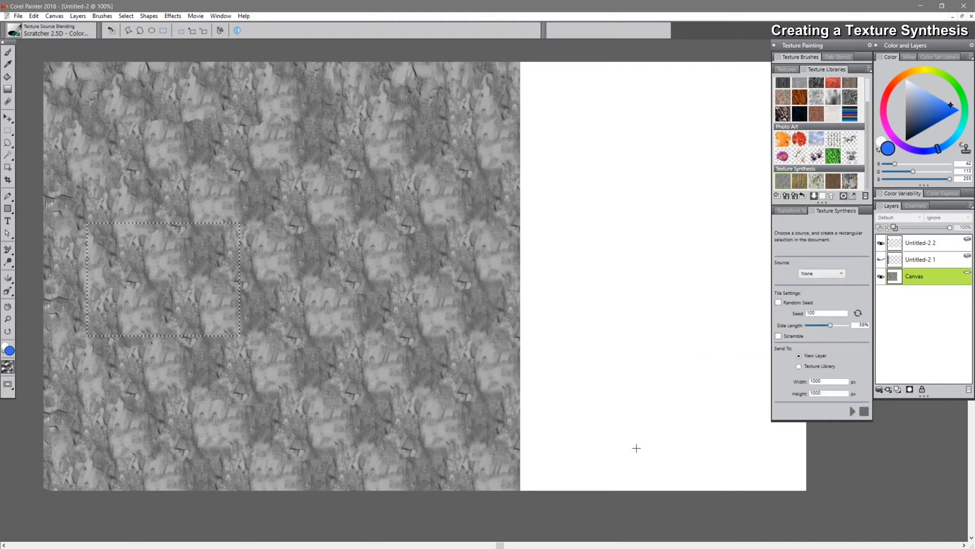
Enable Scramble and synthesize again onto another new layer
left_click(779, 336)
left_click(852, 411)
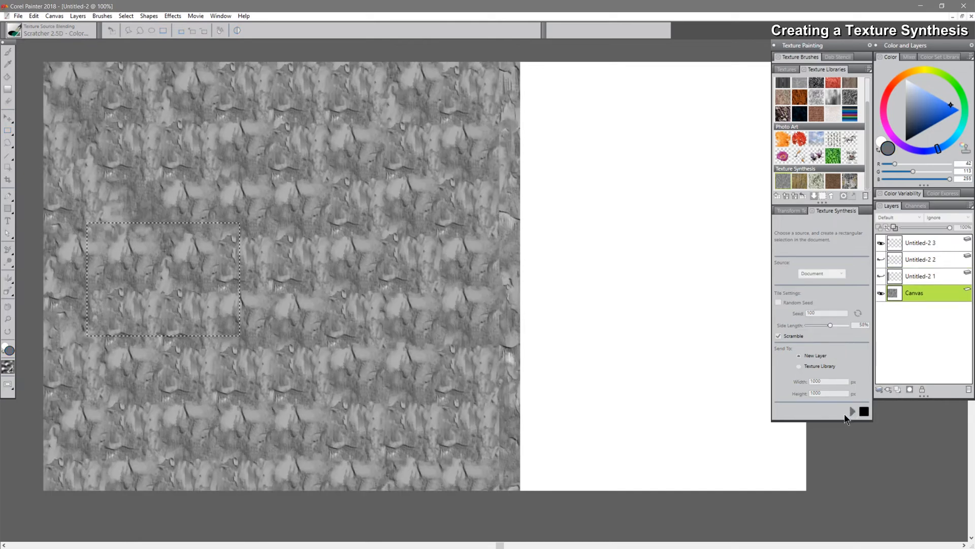
Toggle the synthesized layers' visibility to compare the scrambled and unscrambled results
left_click(881, 243)
left_click(881, 275)
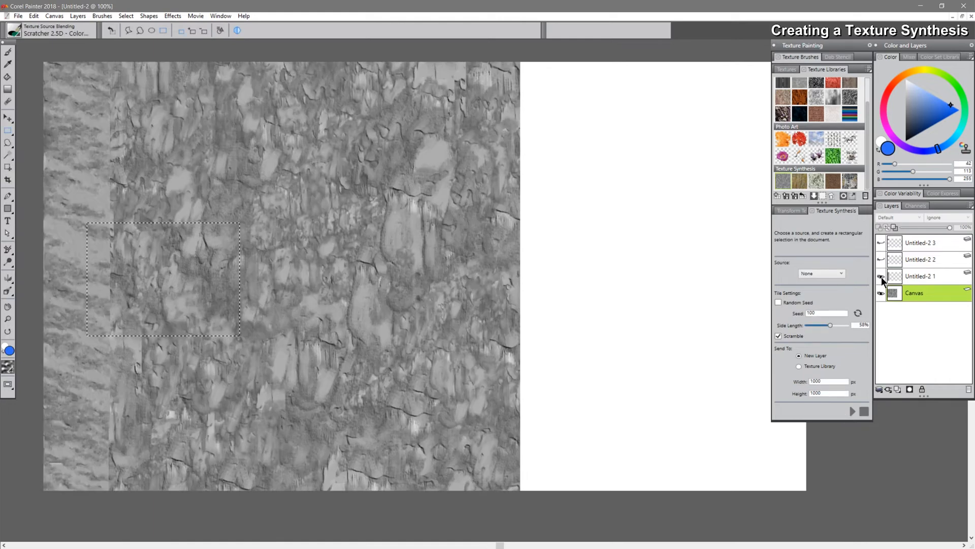
left_click(881, 276)
left_click(881, 260)
left_click(882, 243)
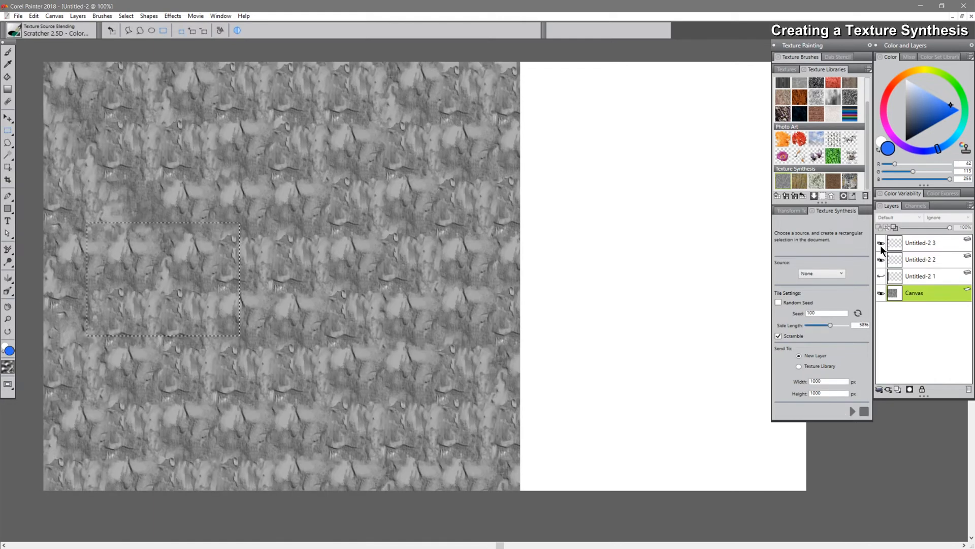
left_click(882, 244)
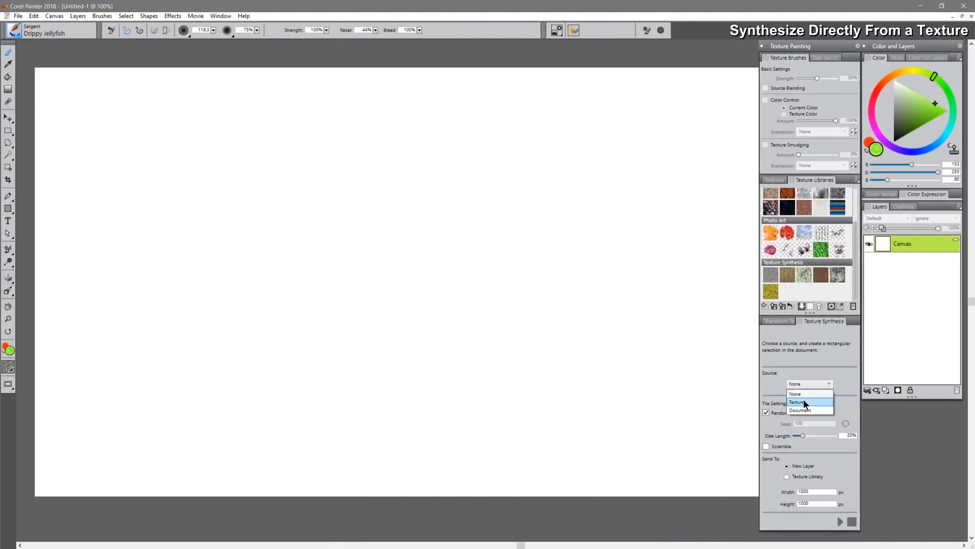
Set the synthesis source to Texture and choose the Terrain texture from the library
left_click(803, 401)
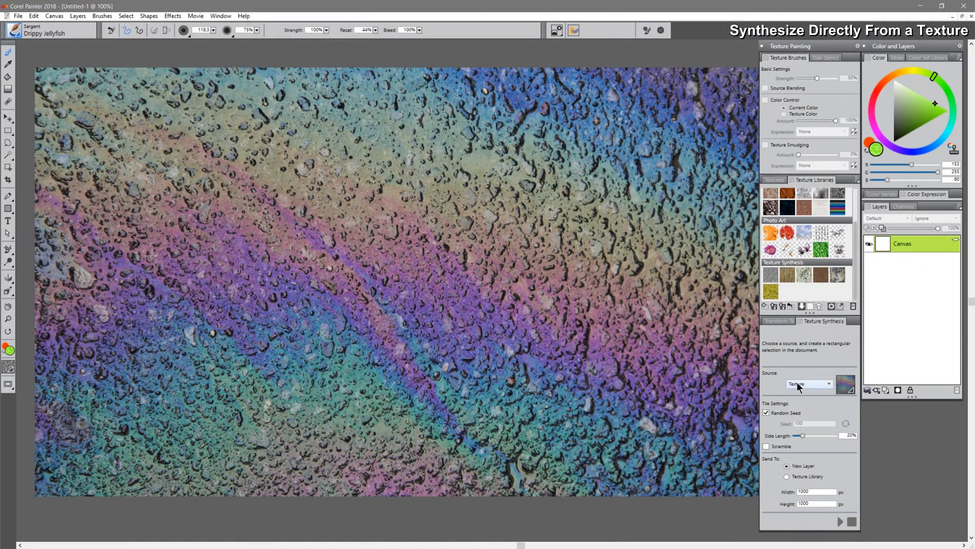
left_click(846, 384)
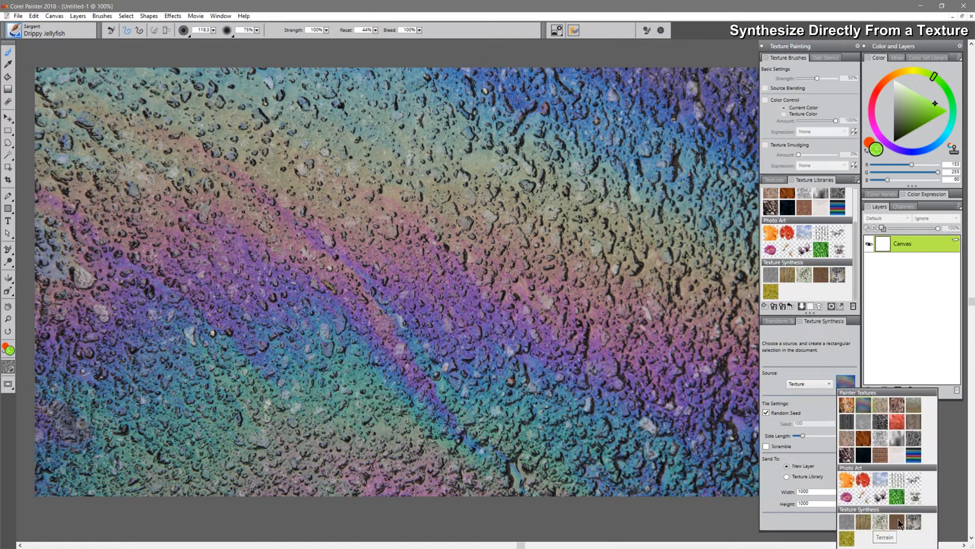
left_click(897, 523)
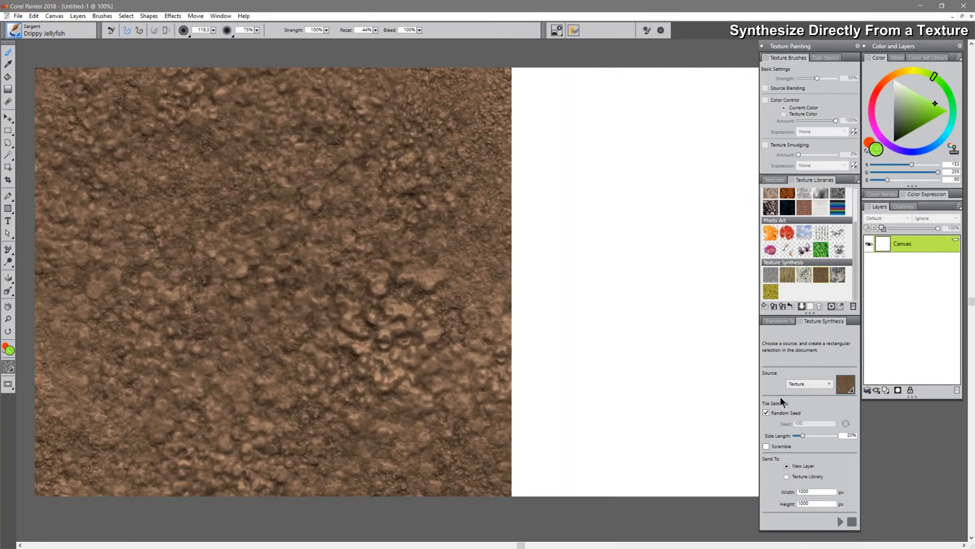
Enlarge a rectangular selection over the terrain preview, enable Scramble, and synthesize onto a new layer
left_click(8, 130)
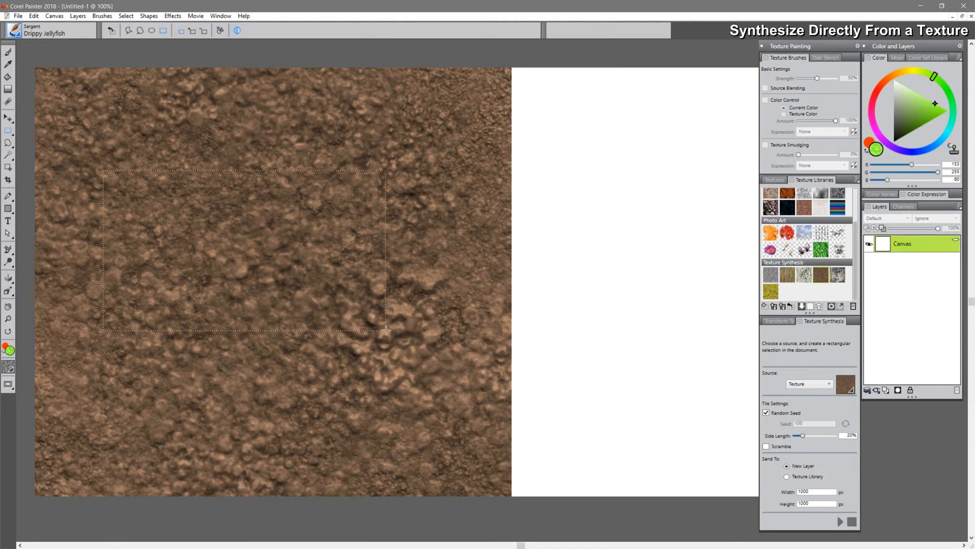
left_click_drag(386, 330, 406, 396)
left_click(766, 446)
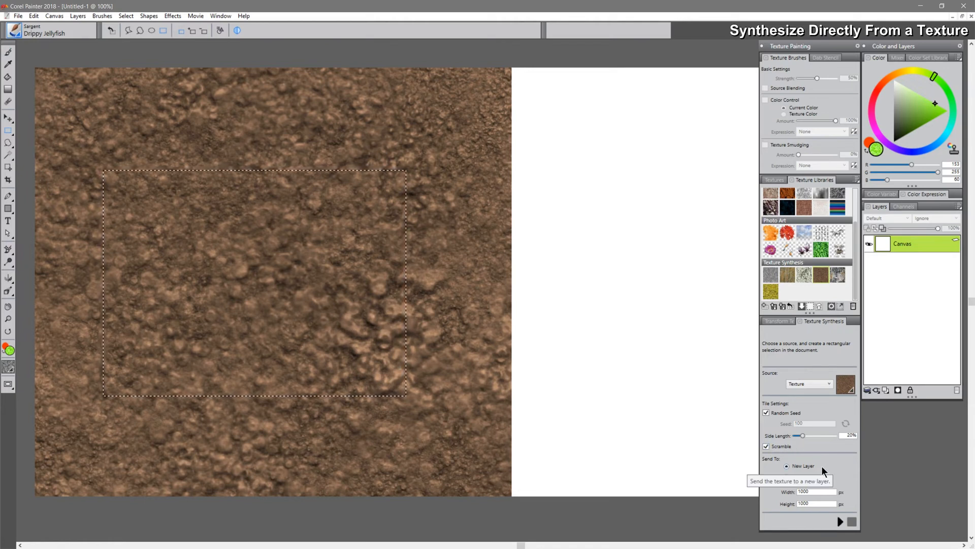
left_click(839, 521)
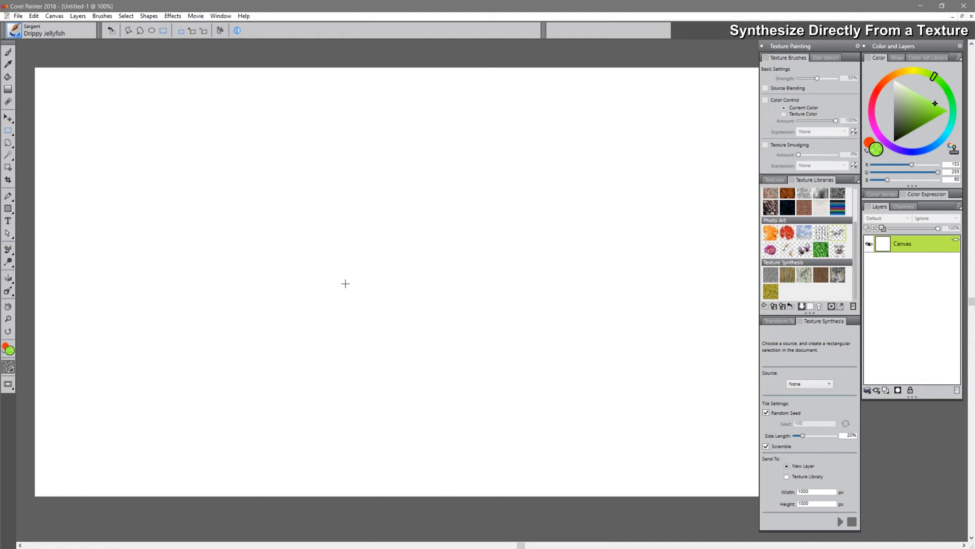
Switch the source to the horse texture, select a rectangle around the horse's body, and synthesize onto a new layer
left_click(807, 385)
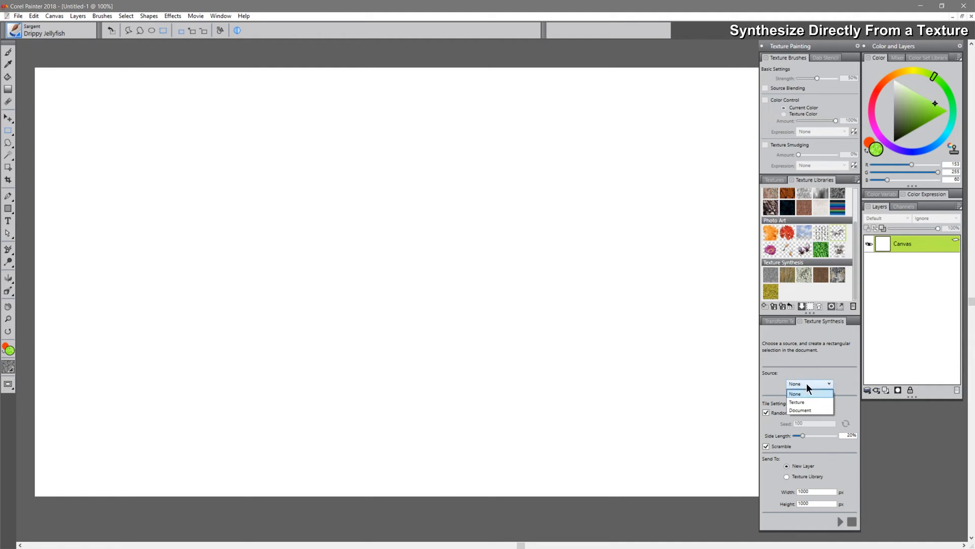
left_click(803, 401)
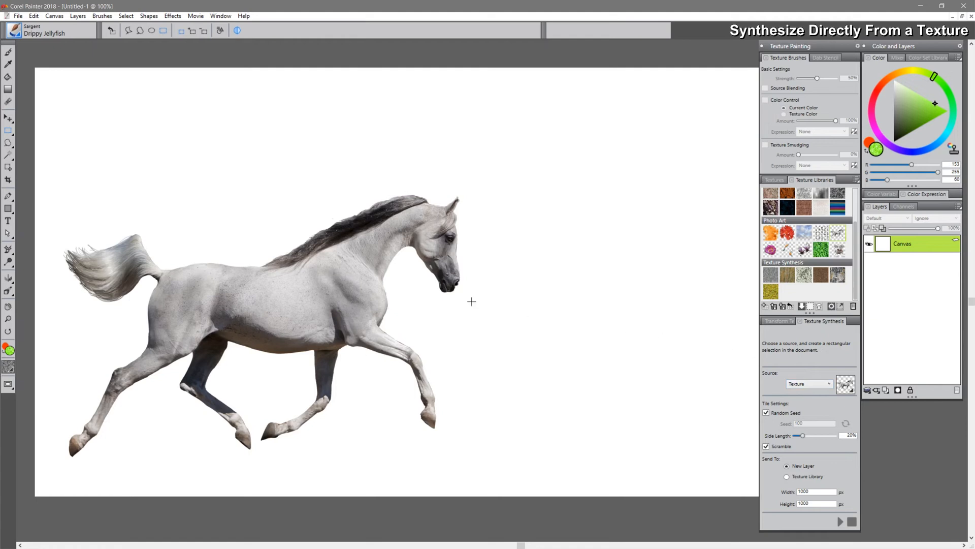
left_click_drag(130, 191, 470, 360)
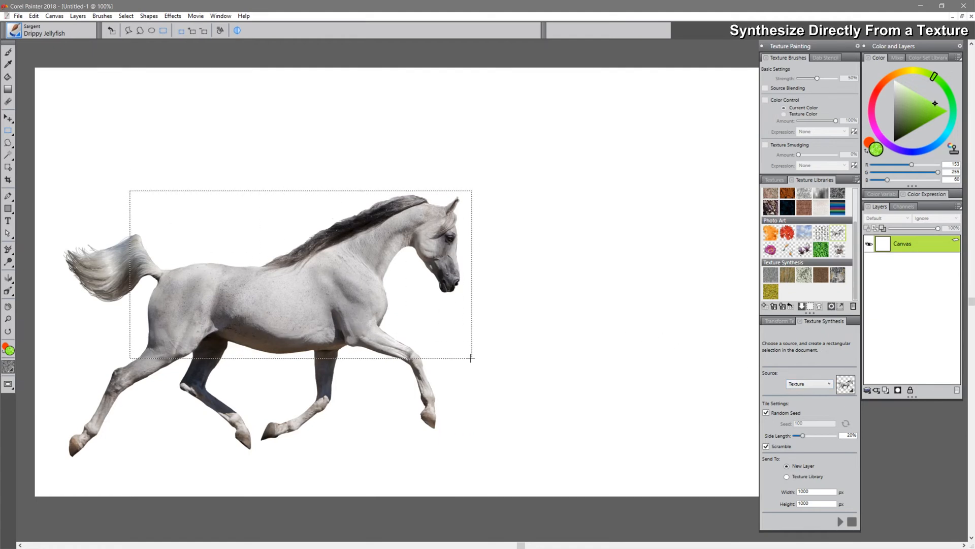
left_click(840, 521)
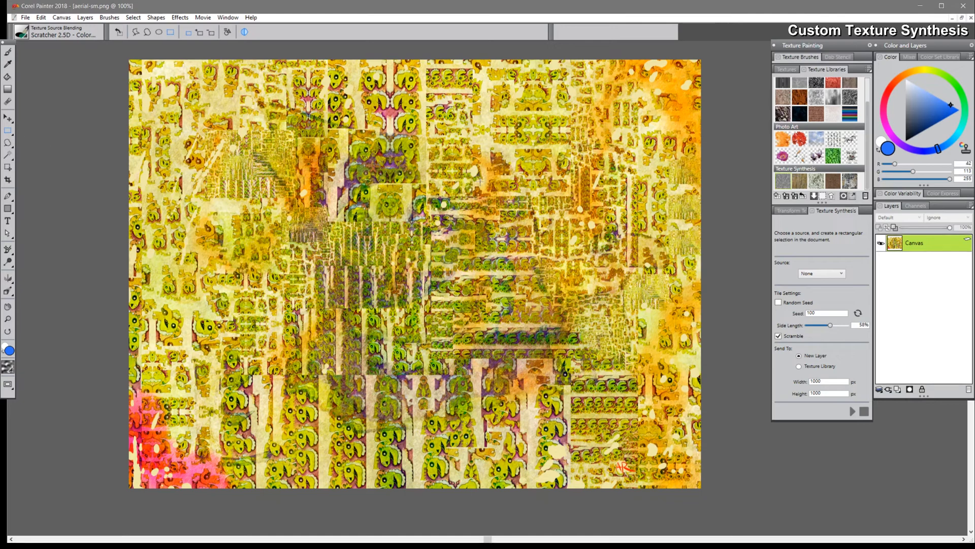
In aerial-sm.png, select a rectangle in the upper right and synthesize from the document onto a new layer
left_click_drag(461, 95, 634, 243)
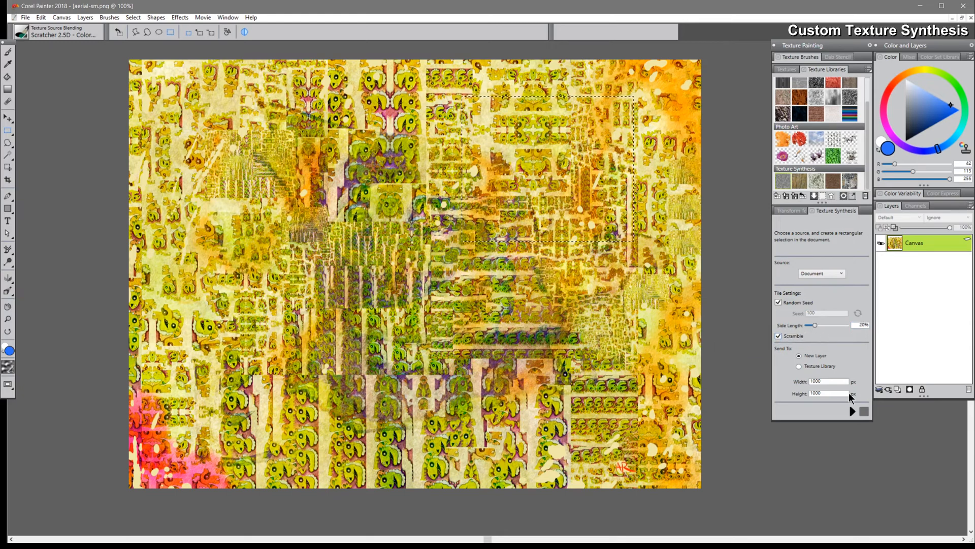
left_click(851, 410)
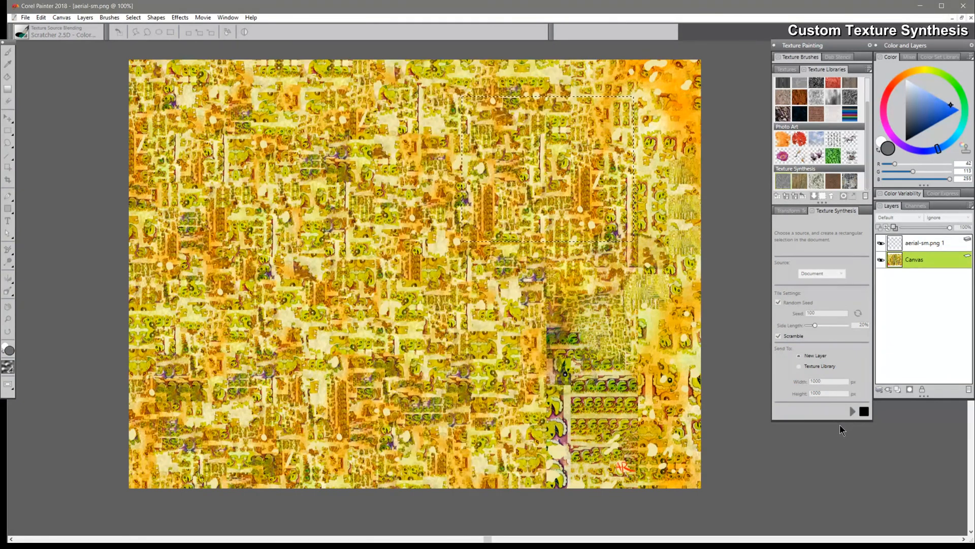
Toggle the Canvas and aerial-sm.png 1 layer visibility to compare the synthesized result with the original
left_click(881, 259)
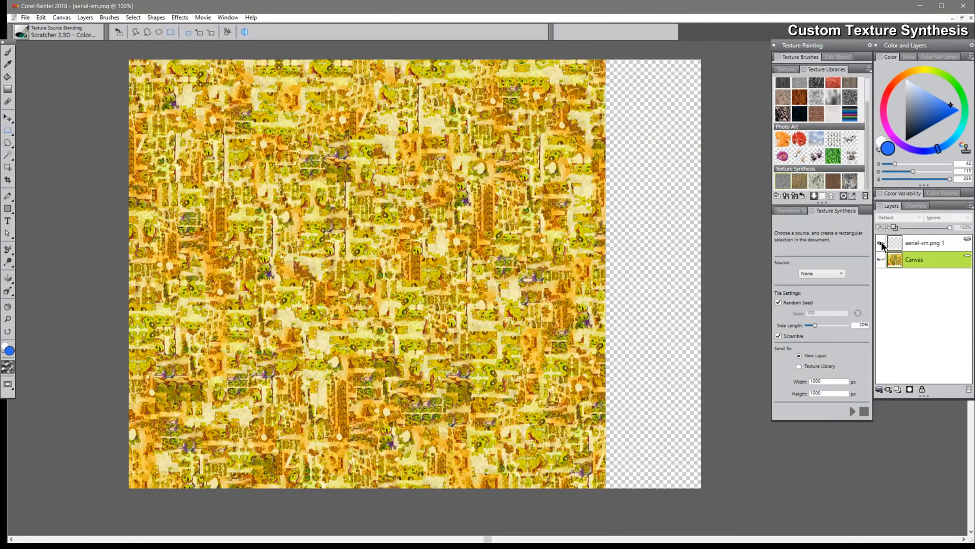
left_click(881, 245)
left_click(881, 244)
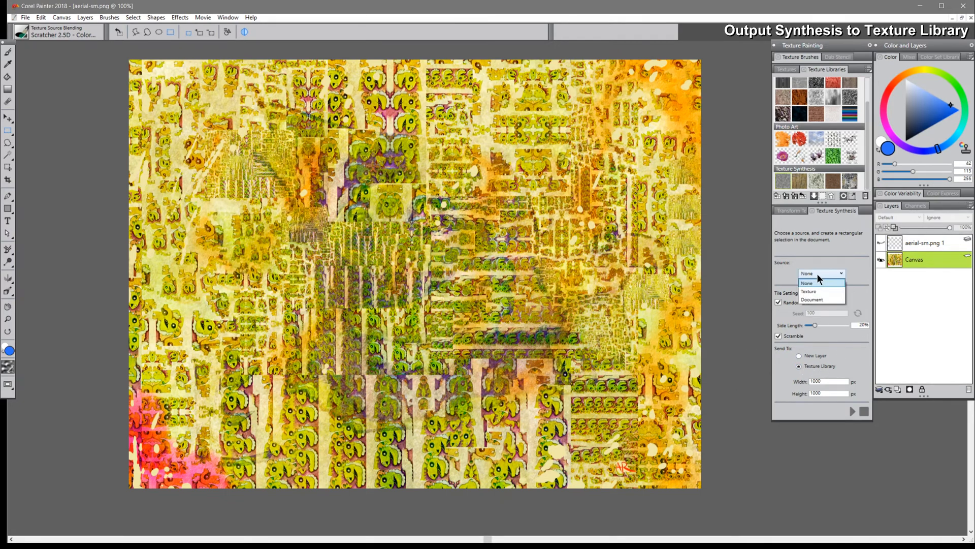
Set the source to Document and synthesize the selection into the Texture Library, then scroll the library to the new texture
left_click(812, 300)
left_click_drag(521, 355, 521, 359)
left_click(852, 410)
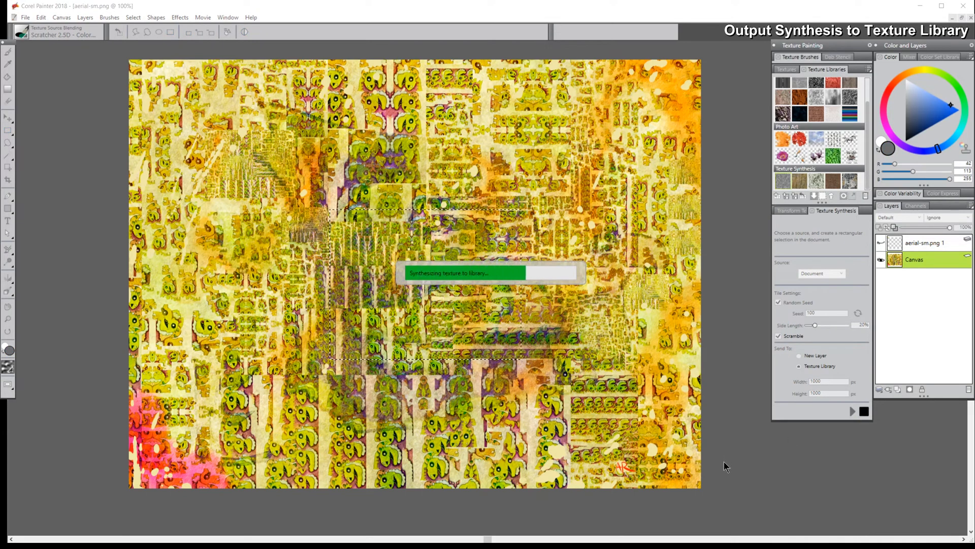
type("test")
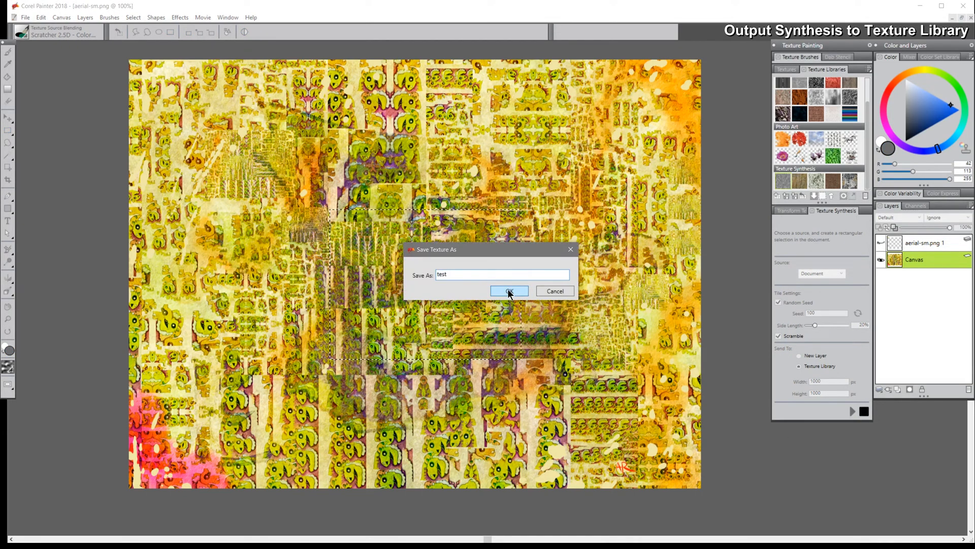
left_click(509, 291)
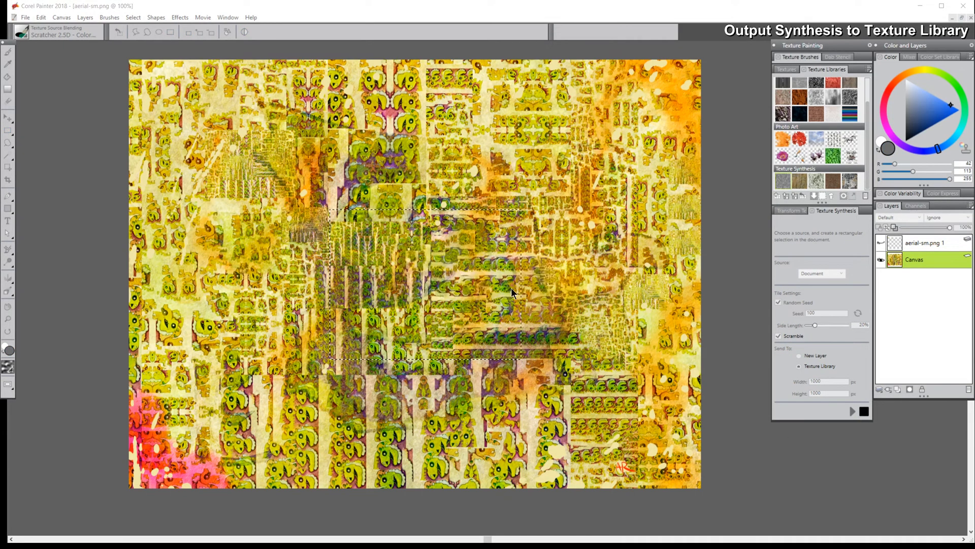
left_click_drag(867, 148, 867, 165)
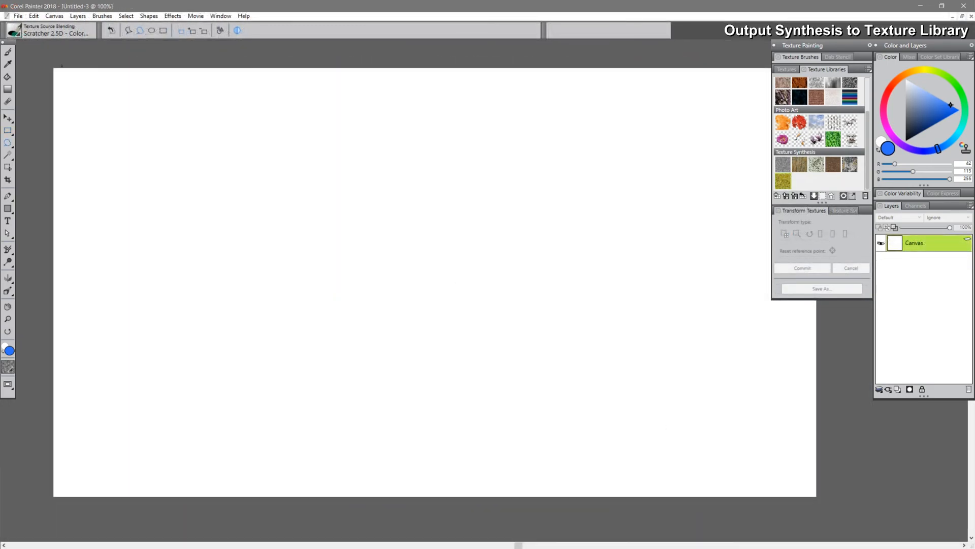
left_click(13, 32)
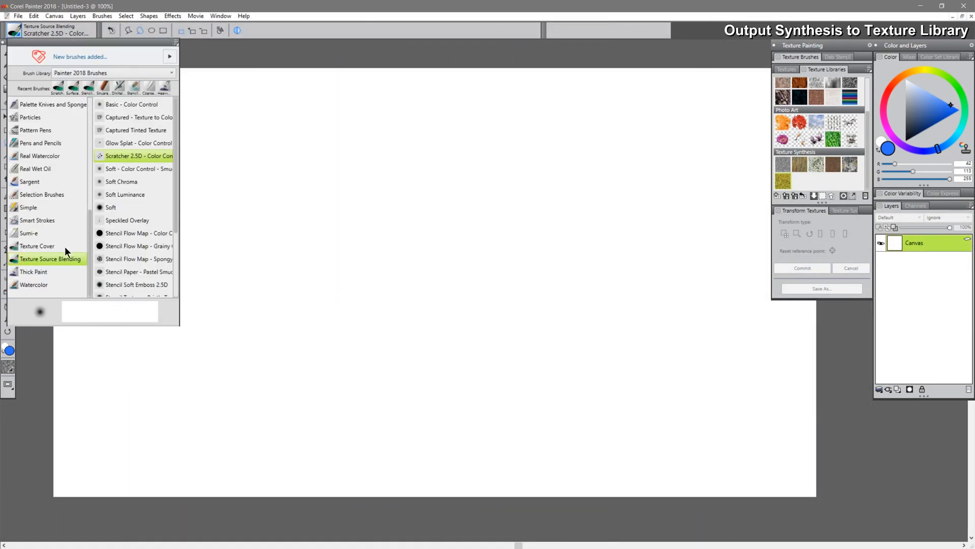
left_click(165, 155)
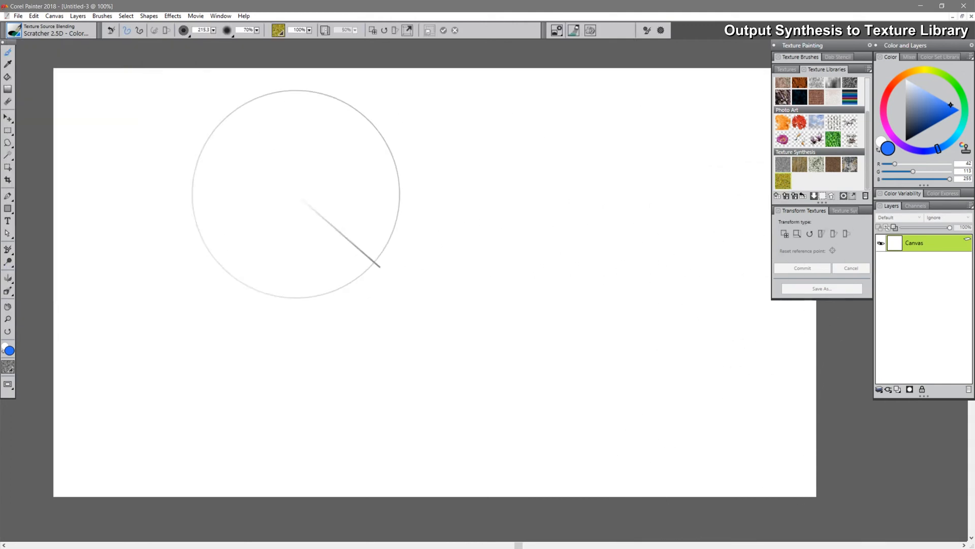
mouse_move(291, 252)
left_mouse_down()
mouse_move(224, 220)
mouse_move(308, 308)
mouse_move(313, 218)
mouse_move(356, 152)
mouse_move(283, 381)
mouse_move(403, 359)
left_mouse_up()
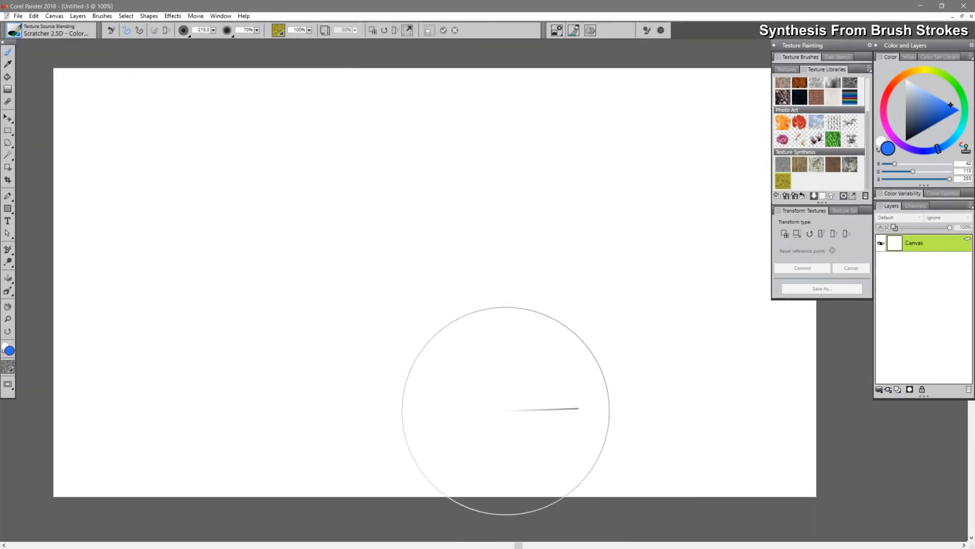
Select the Pepper Spray brush from the Airbrushes category
left_click(26, 36)
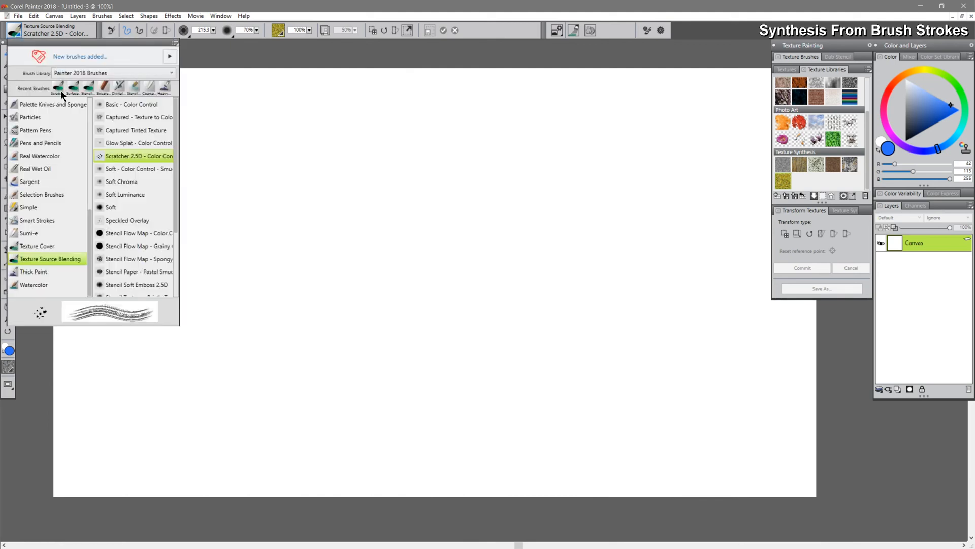
left_click_drag(89, 214, 90, 104)
left_click(47, 117)
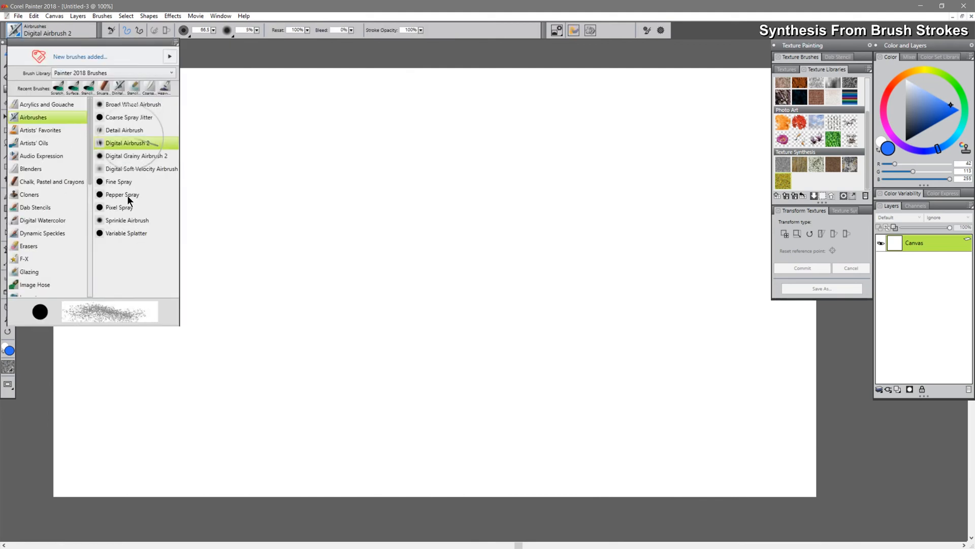
left_click(128, 197)
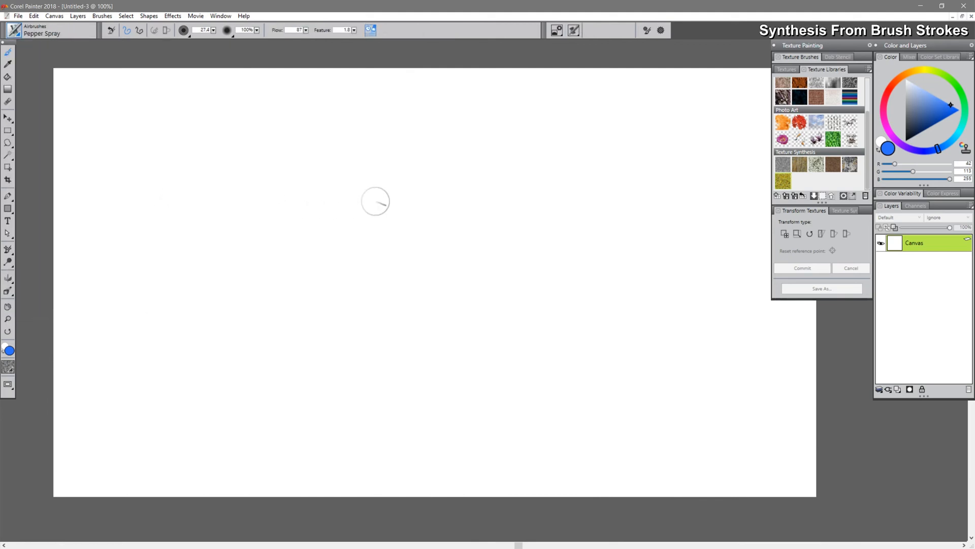
Pick a bright red colour and spray a cluster of red dots near the canvas centre
left_click(891, 87)
left_click(952, 116)
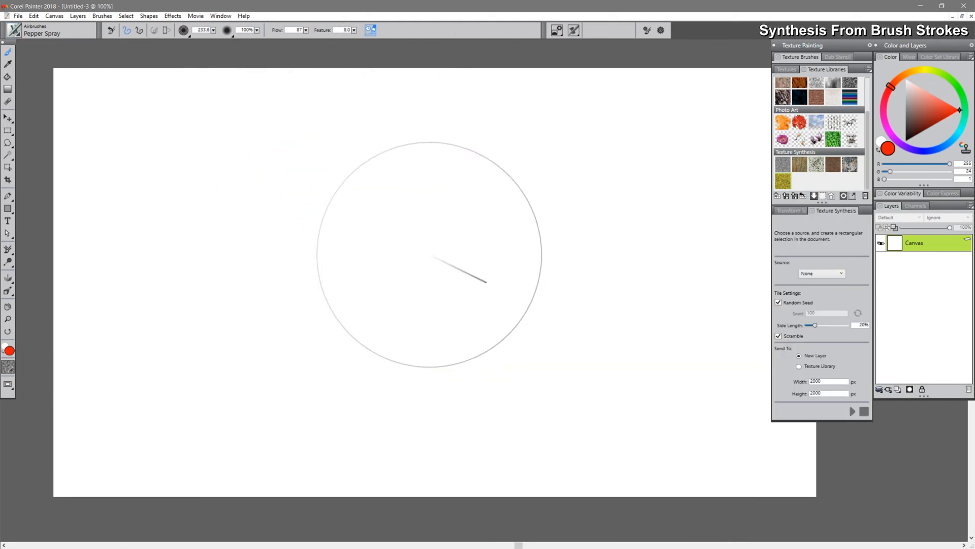
mouse_move(429, 254)
left_mouse_down()
mouse_move(420, 266)
mouse_move(460, 259)
left_mouse_up()
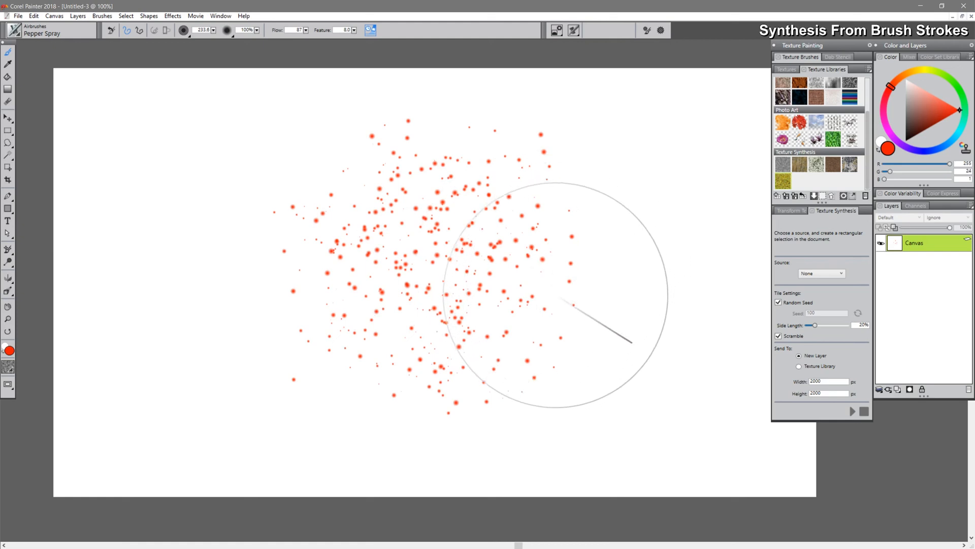
Draw a rectangular selection around the red spray dots and set the synthesis source to Document
key("r")
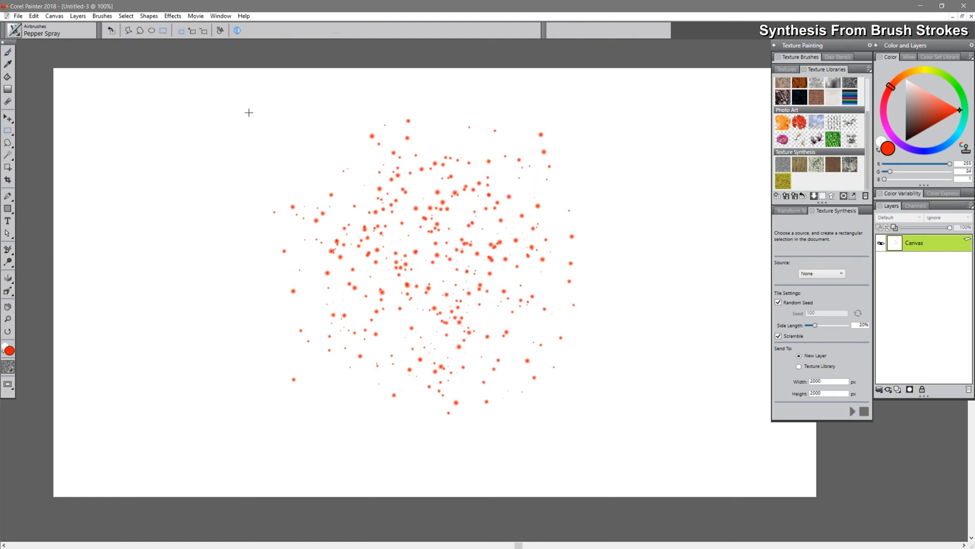
left_click_drag(239, 102, 618, 426)
left_click(822, 274)
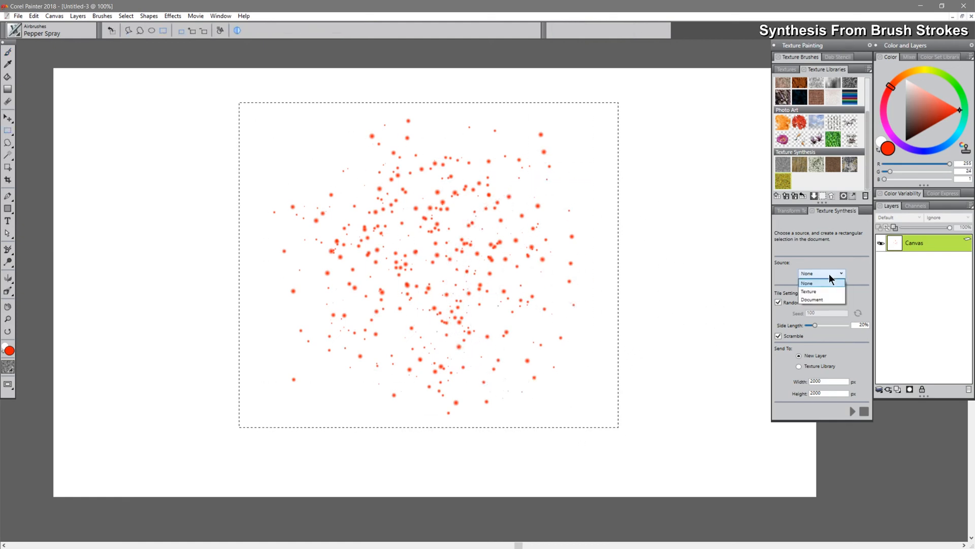
left_click(822, 299)
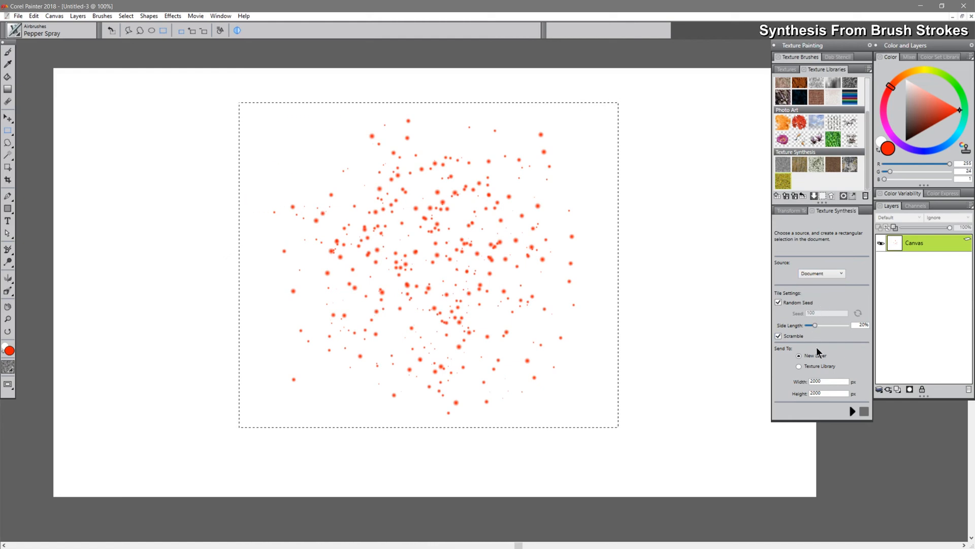
Check the canvas size in the Resize dialog, then set the synthesis output to 1600 by 900 px
key("ctrl+shift+r")
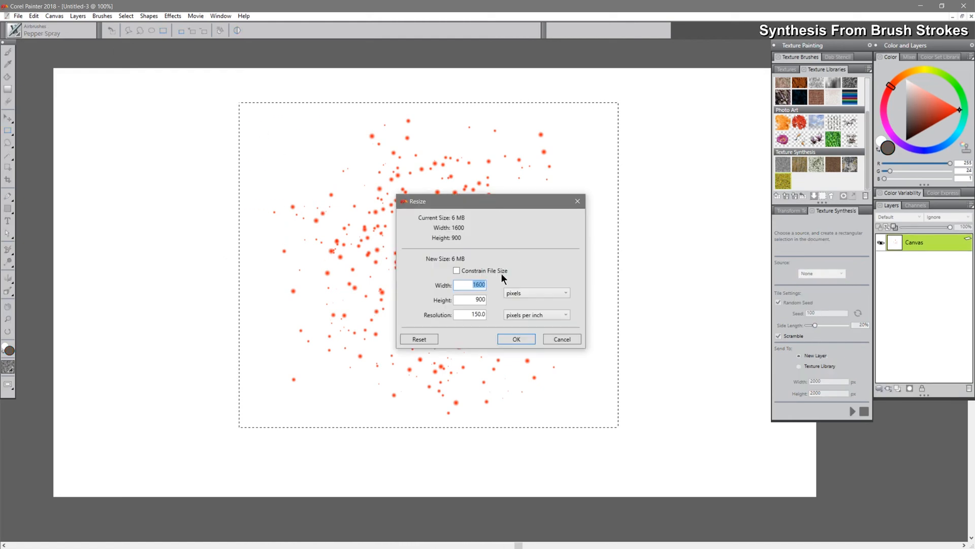
left_click(562, 338)
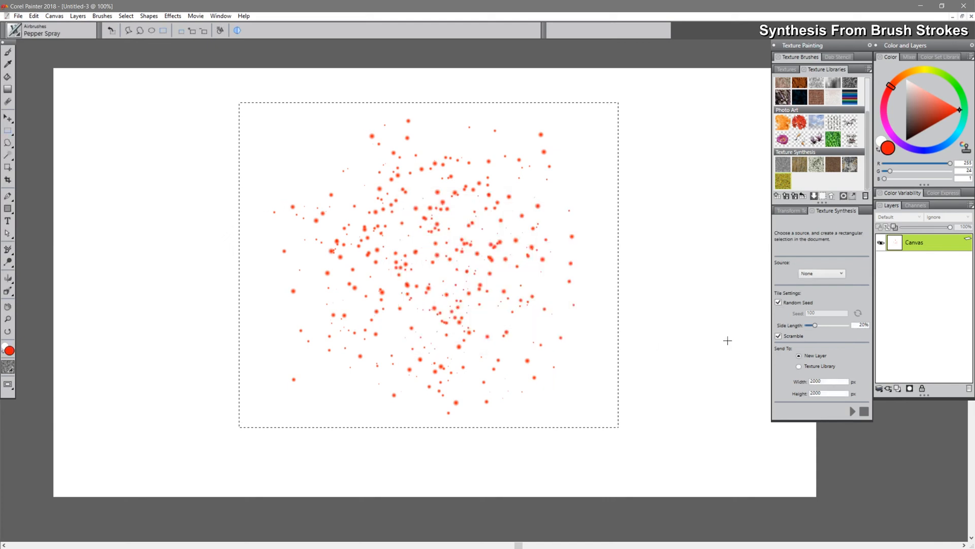
double_click(820, 381)
type("900")
Start synthesizing the spray pattern onto a new layer, then stop the process
left_click(853, 410)
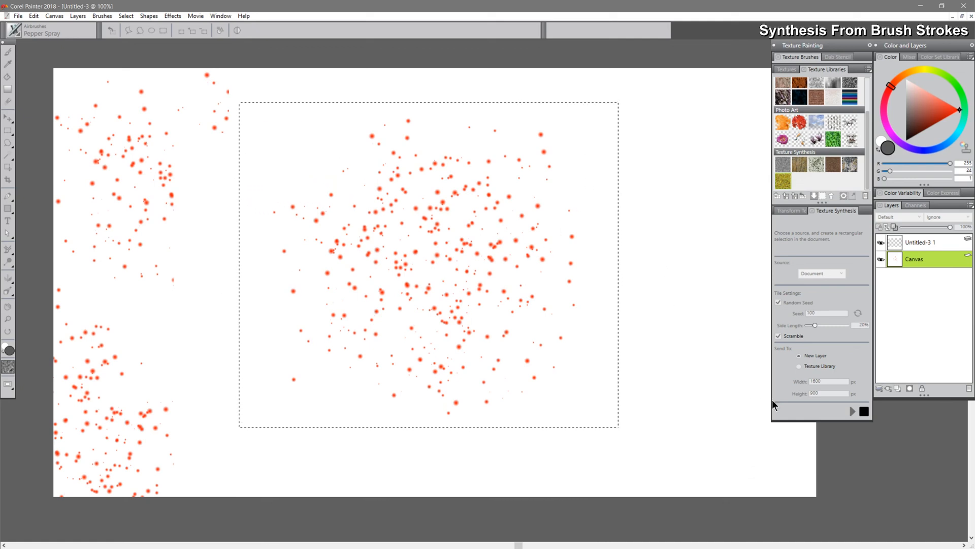
left_click(864, 412)
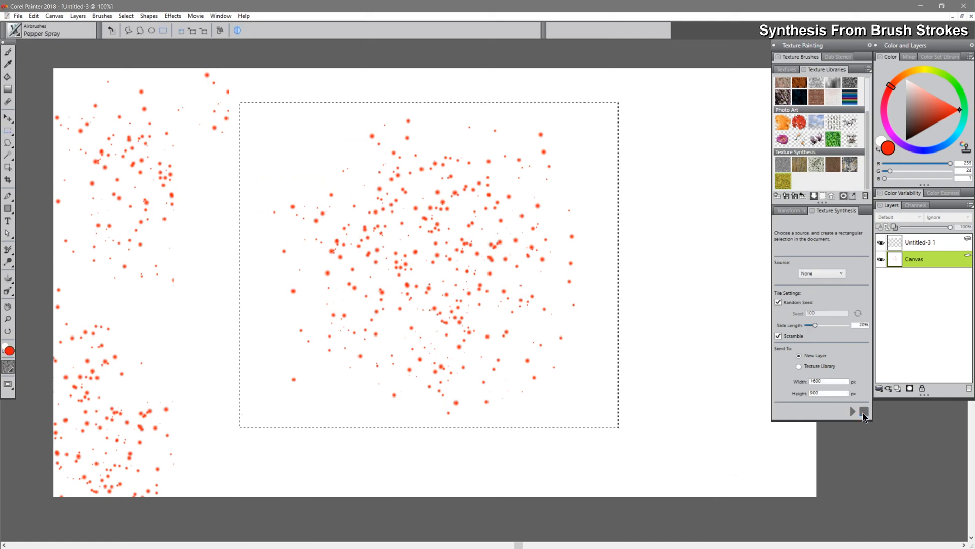